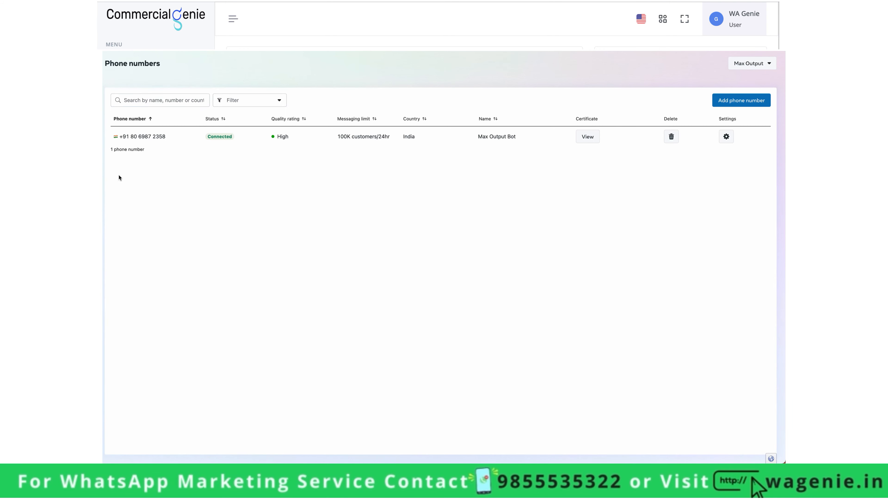
- Go to the Message templates page and start a new template with Create Template
click(120, 194)
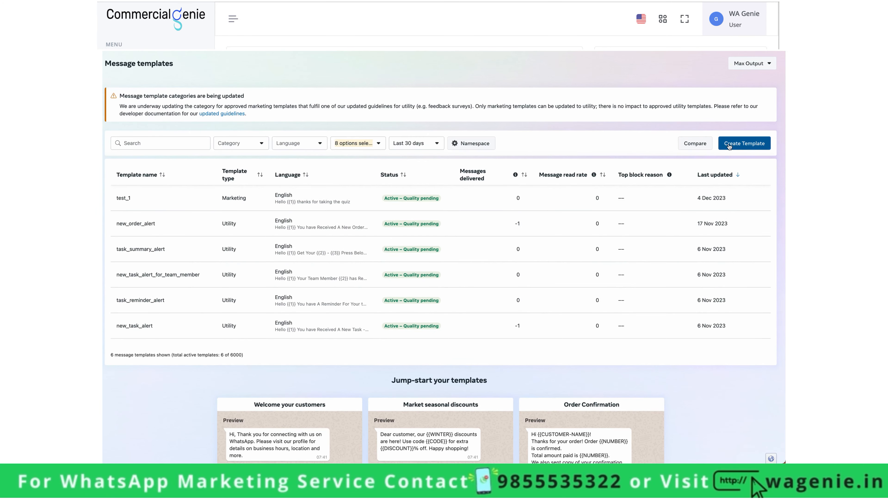
click(727, 144)
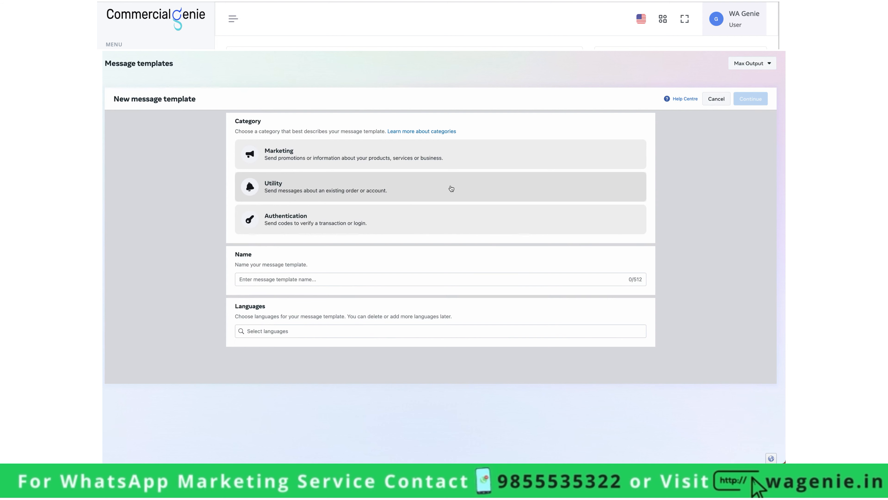
- Create a Marketing Form template named flow_test_123 in English and continue to the editor
click(442, 168)
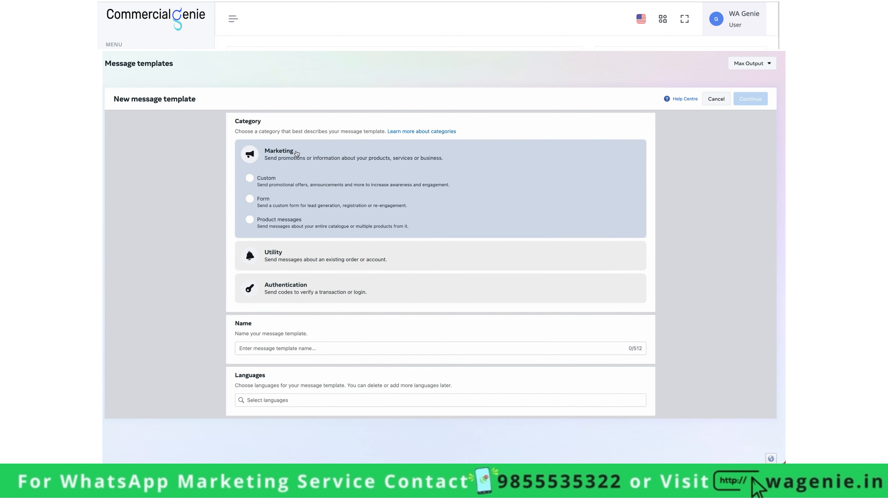
click(277, 202)
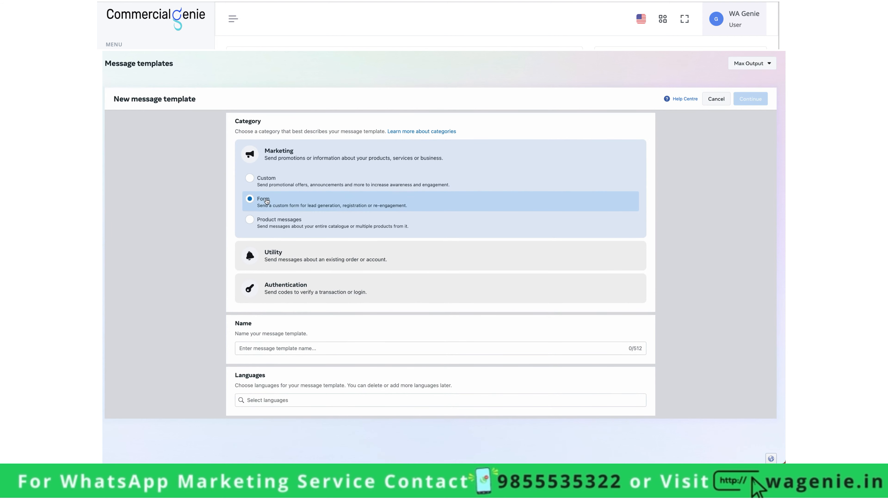
click(276, 348)
text(f)
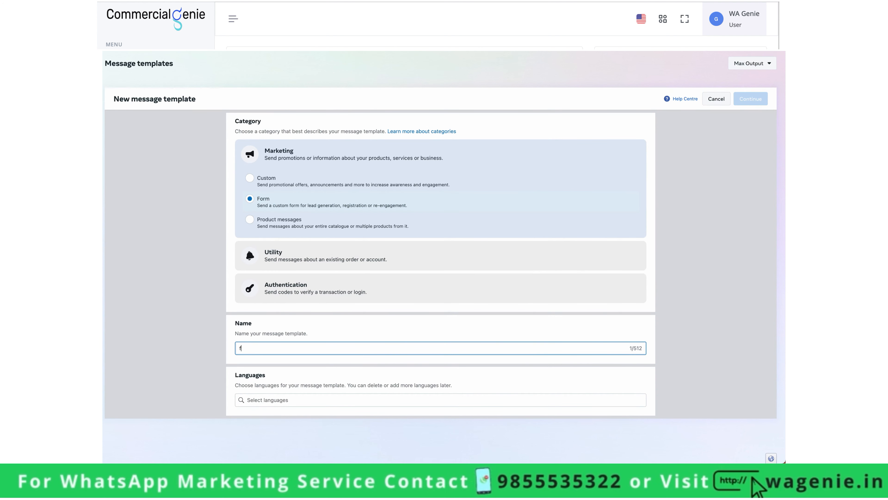
text(low_test_123)
click(282, 399)
text(eng)
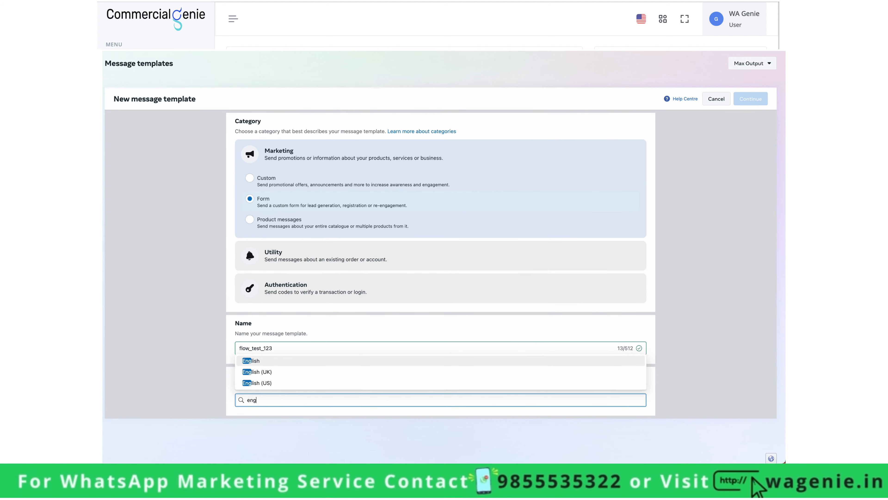
click(291, 371)
click(751, 99)
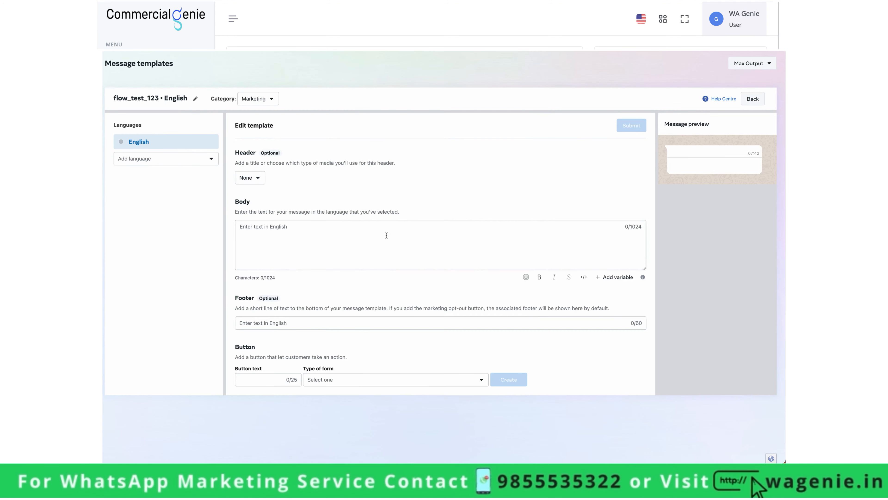
- Write the body 'Hello {{1}}, thanks for your order' and enter a sample customer name for {{1}}
click(271, 231)
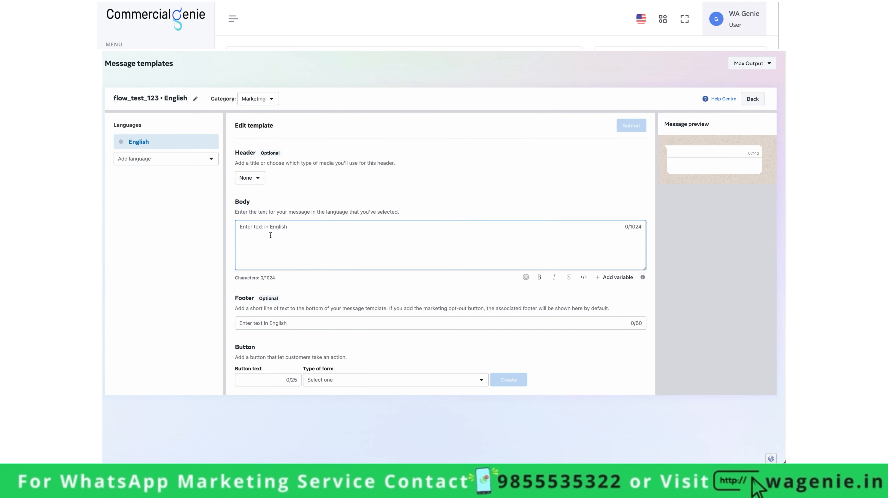
text(Hello {{1}},)
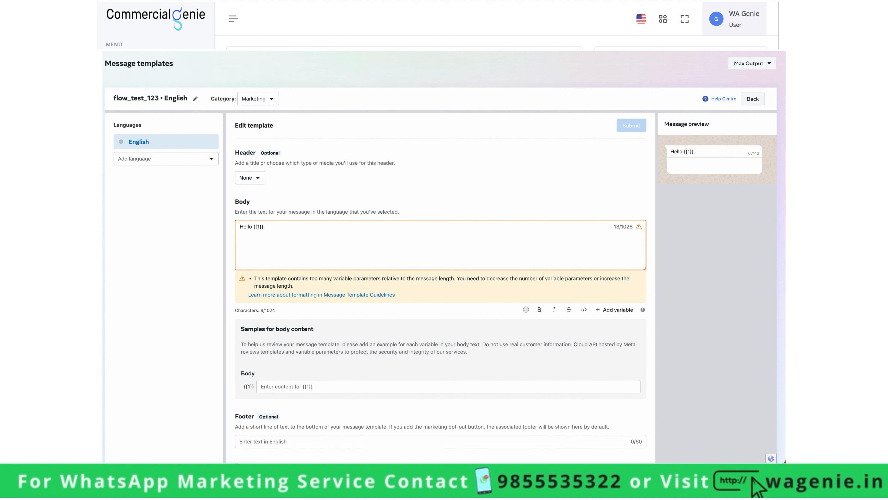
click(284, 232)
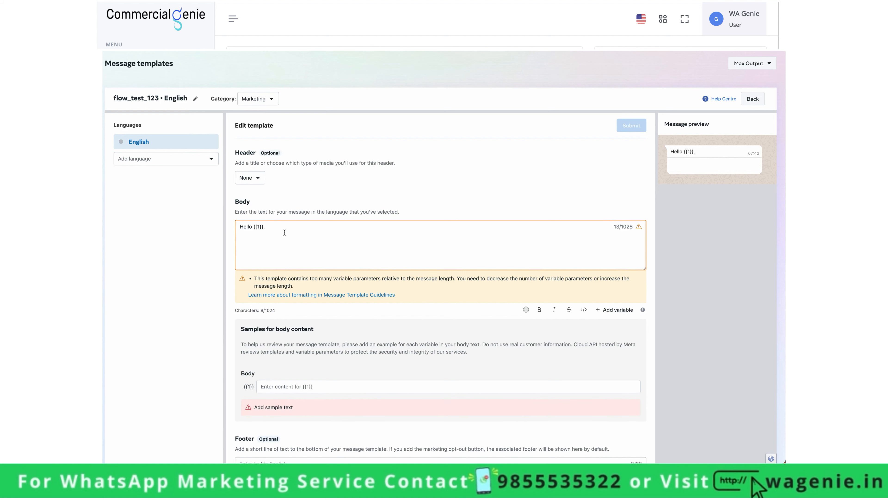
text(thanks for your or)
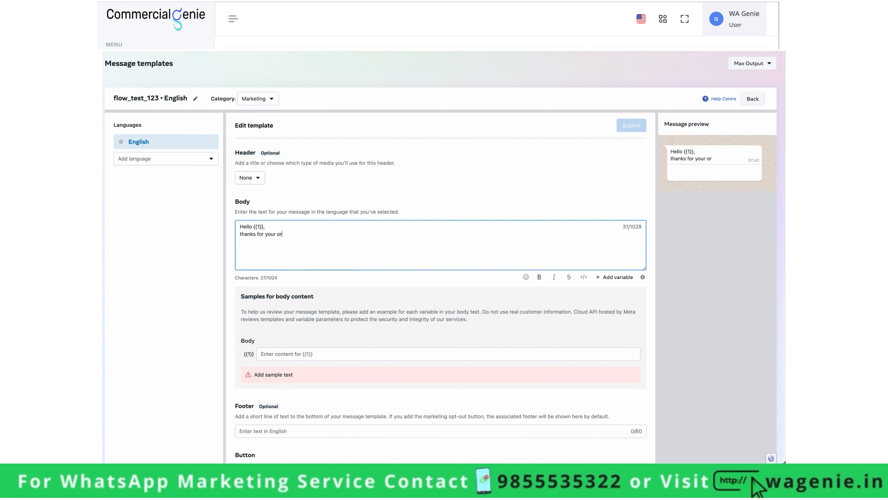
text(der)
click(287, 354)
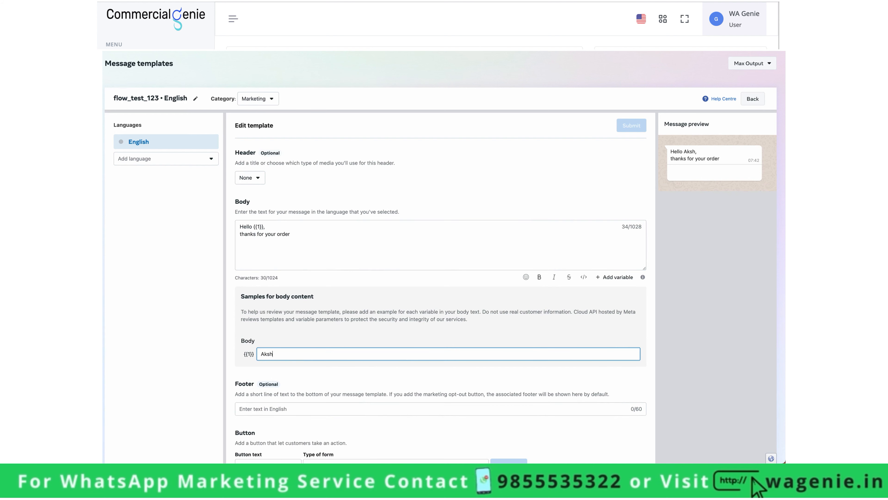
scroll(444, 270, down, 1)
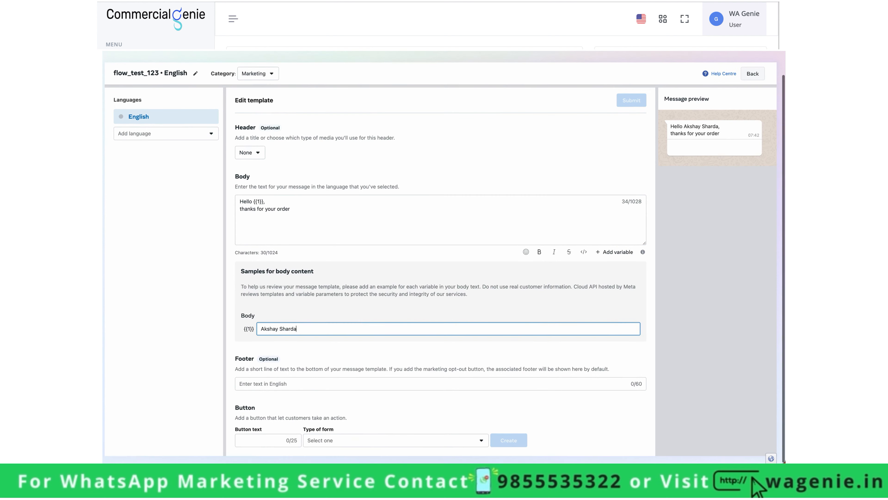
click(261, 441)
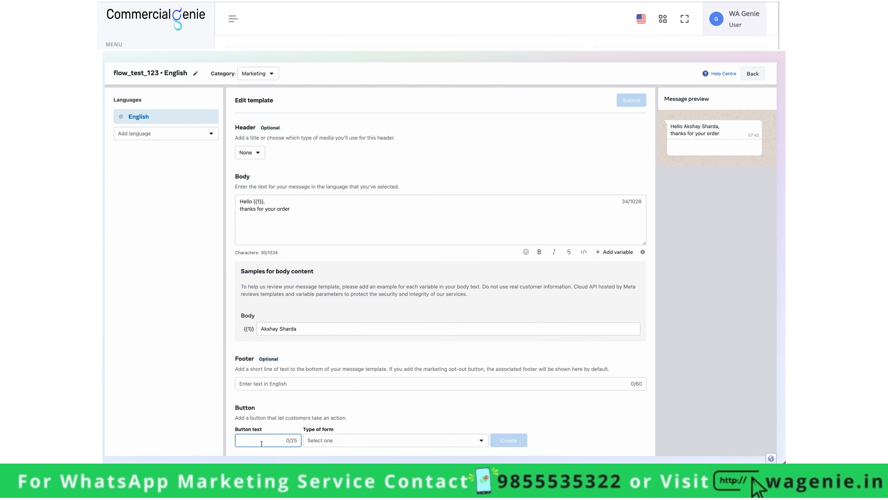
- Label the button Submit, choose the Register for an event form type, and create the form
text(Submit)
click(319, 440)
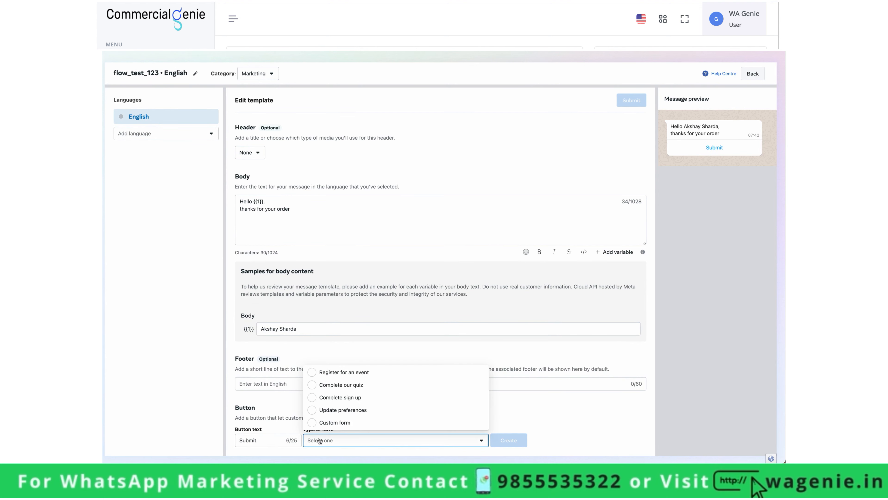
click(350, 373)
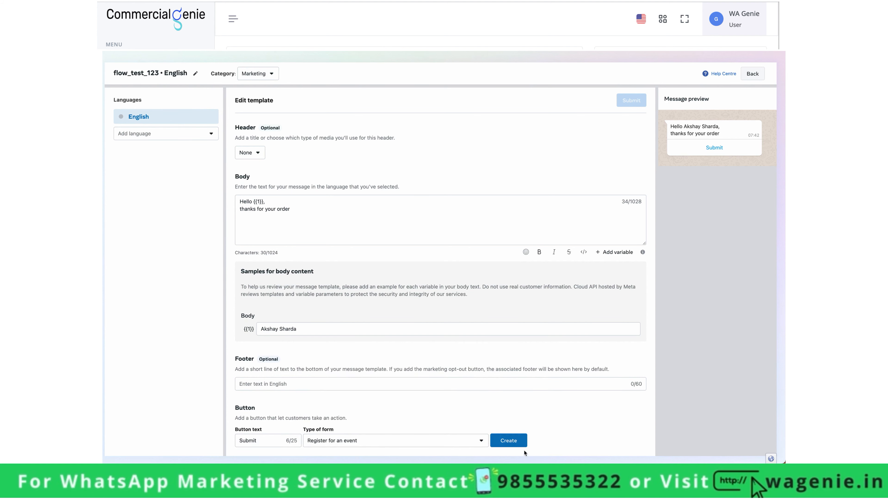
click(514, 441)
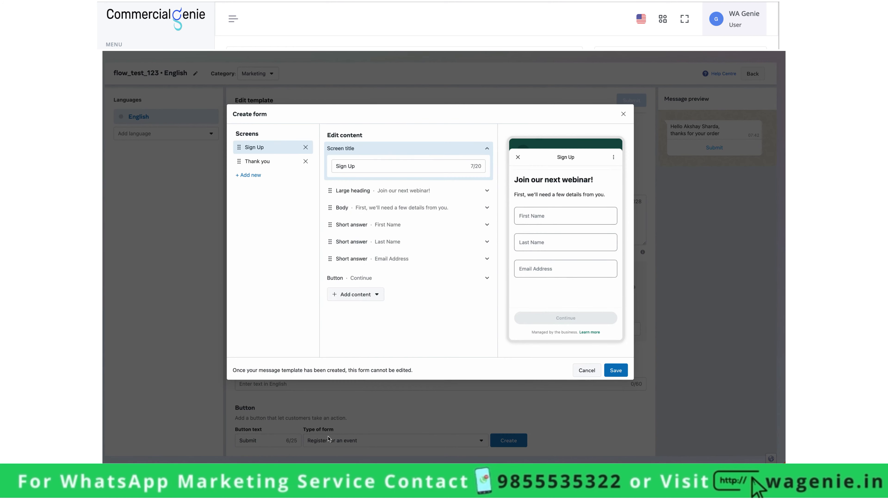
- Review the Sign Up and Thank you screens, delete Sign Up, and begin a new screen
click(392, 190)
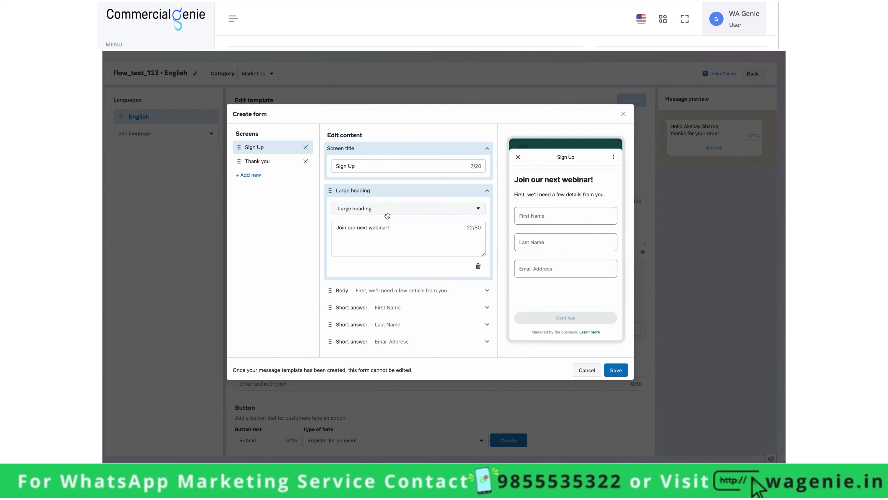
click(387, 192)
click(276, 161)
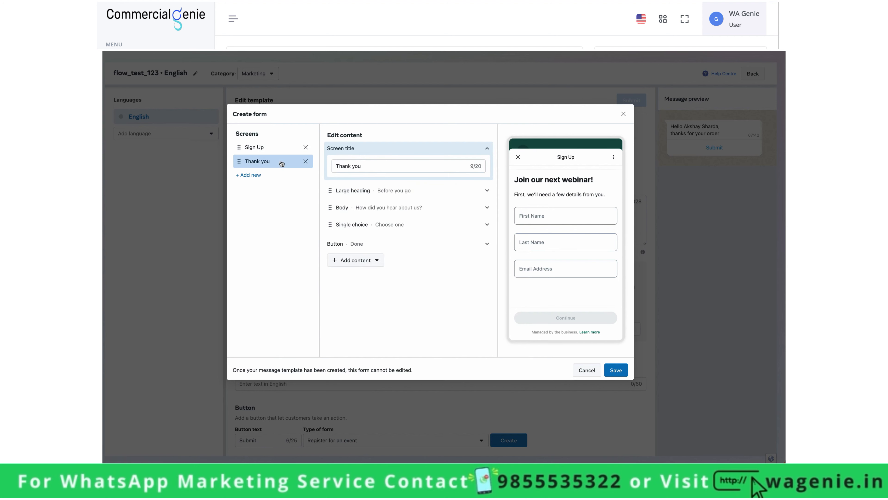
click(274, 149)
click(274, 160)
click(253, 147)
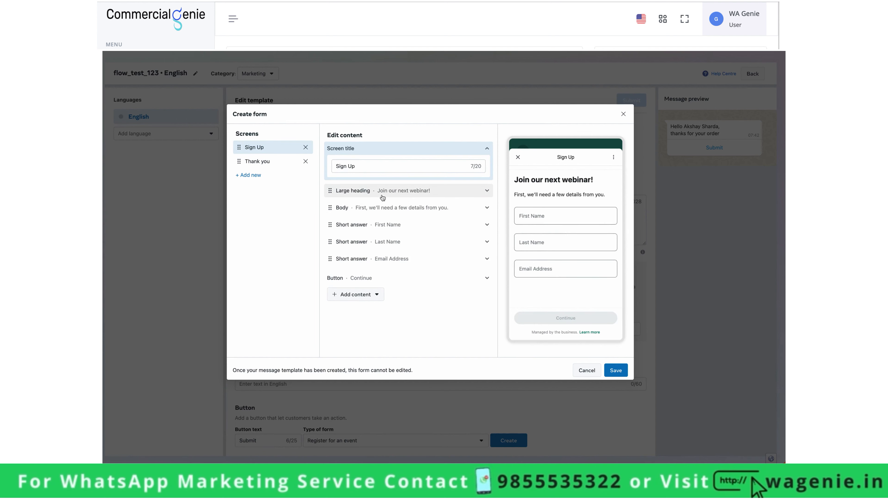
click(305, 147)
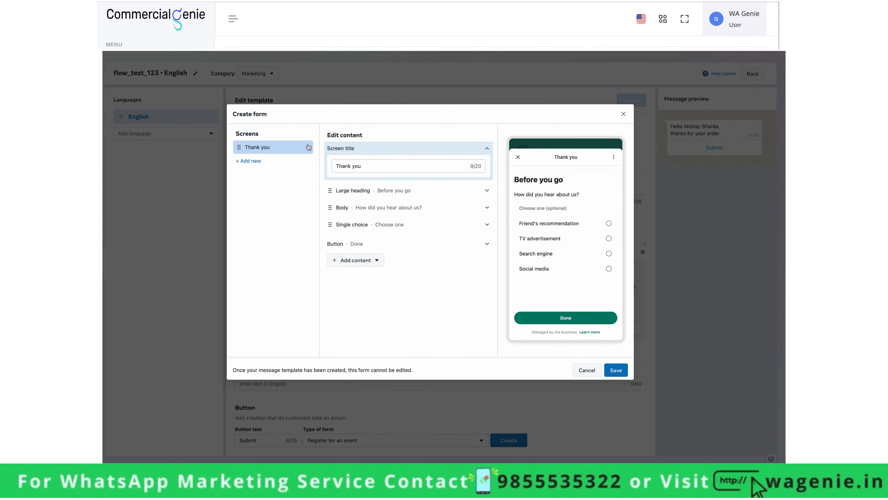
click(252, 161)
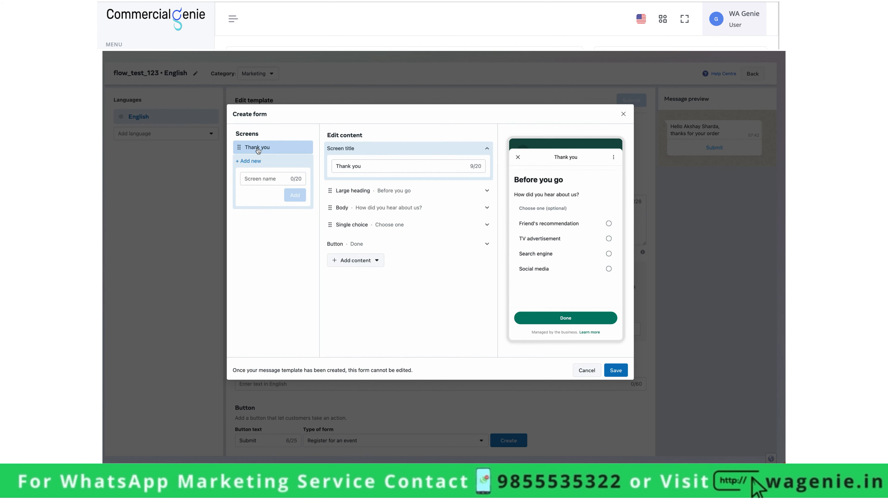
- Rename the screen to Question 1 and set its heading to 'Welcome To Our Quiz'
triple_click(360, 167)
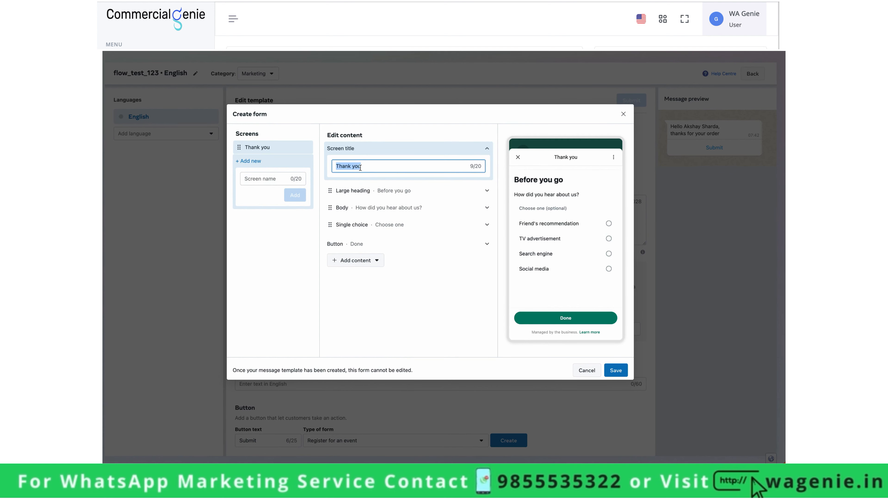
text(Question 1)
click(376, 190)
click(371, 229)
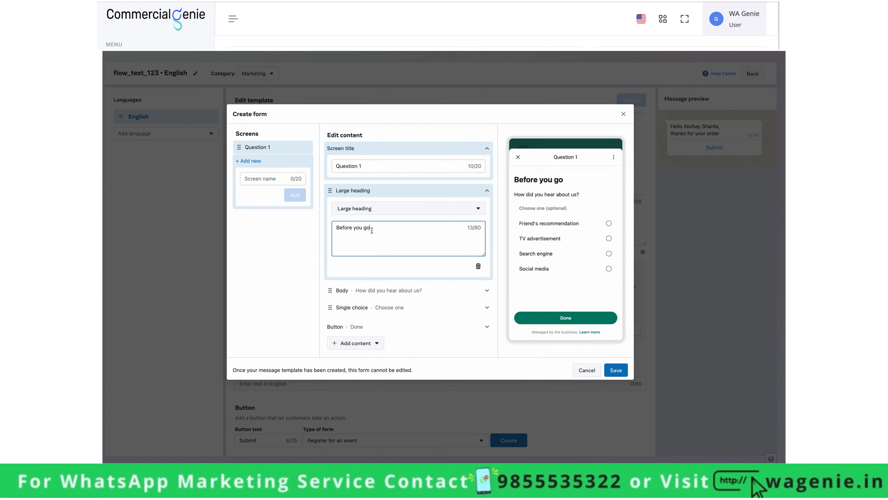
triple_click(372, 229)
text(Welcome To )
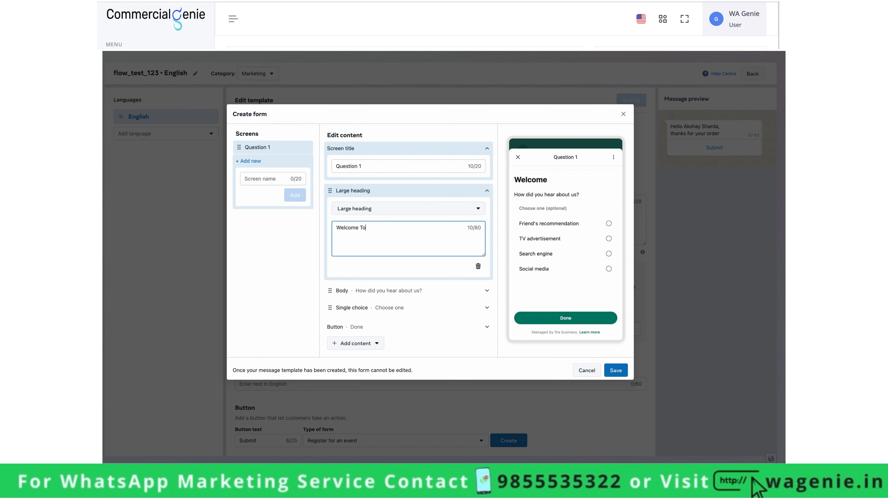
text(Our)
key(BackSpace)
key(BackSpace)
key(BackSpace)
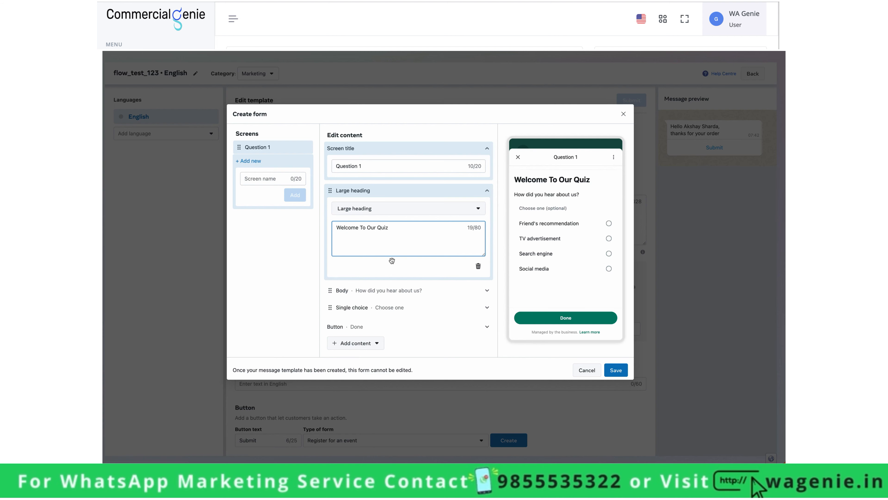
- Delete the Body text block and the sample single-choice question from the screen
click(399, 296)
scroll(399, 296, down, 3)
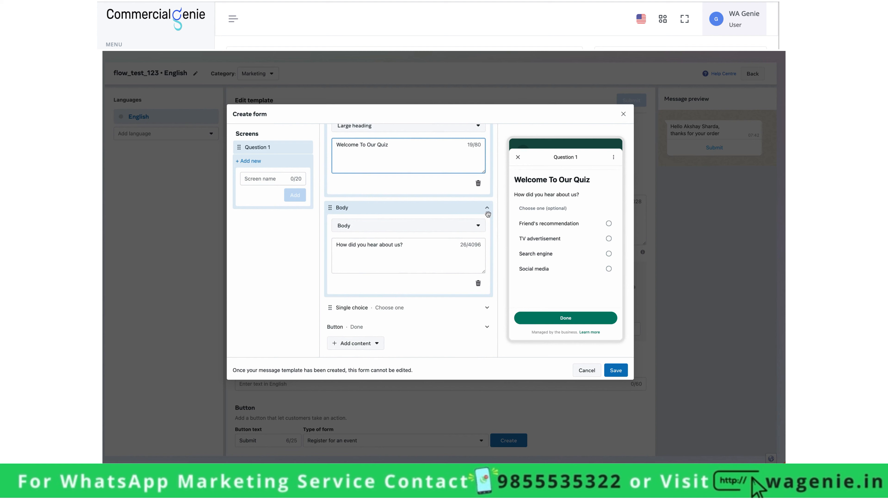
click(478, 283)
click(463, 291)
scroll(470, 297, down, 3)
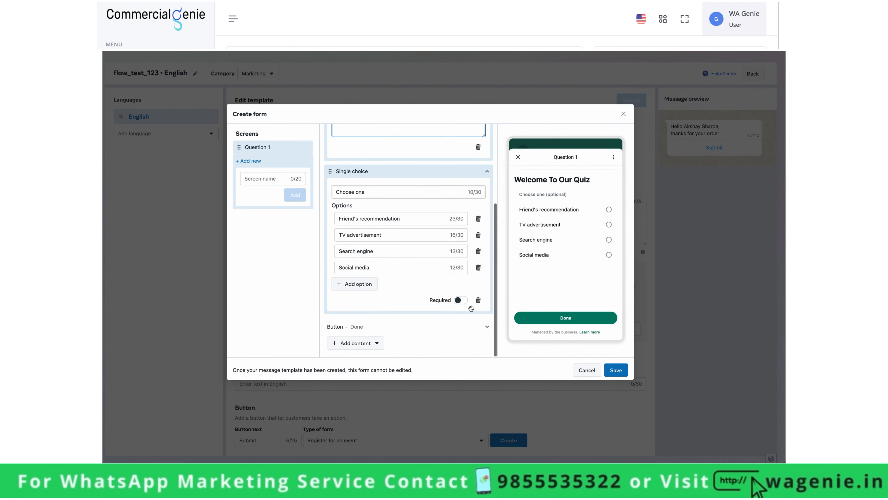
click(478, 299)
click(416, 291)
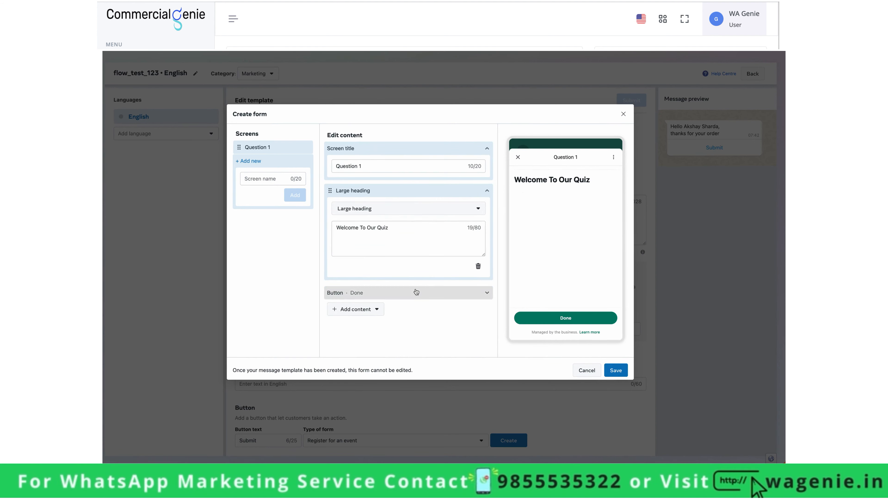
- Rename the Done button to Next Question
click(488, 297)
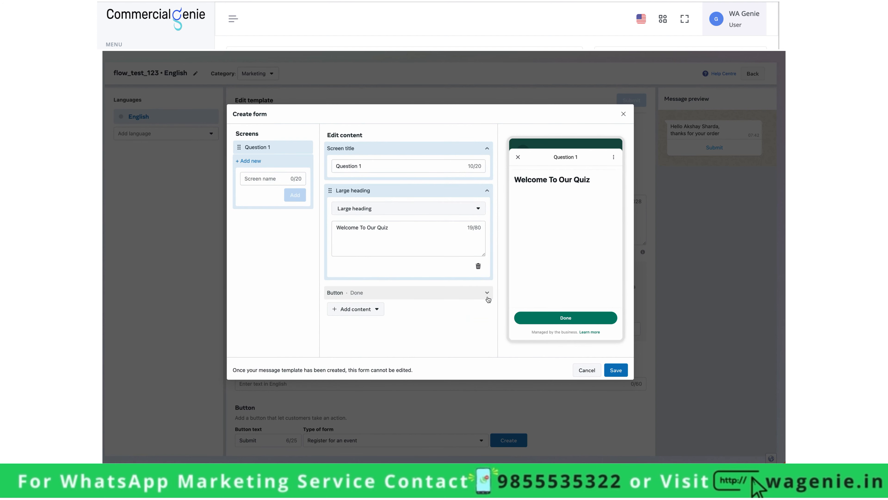
click(486, 293)
click(369, 304)
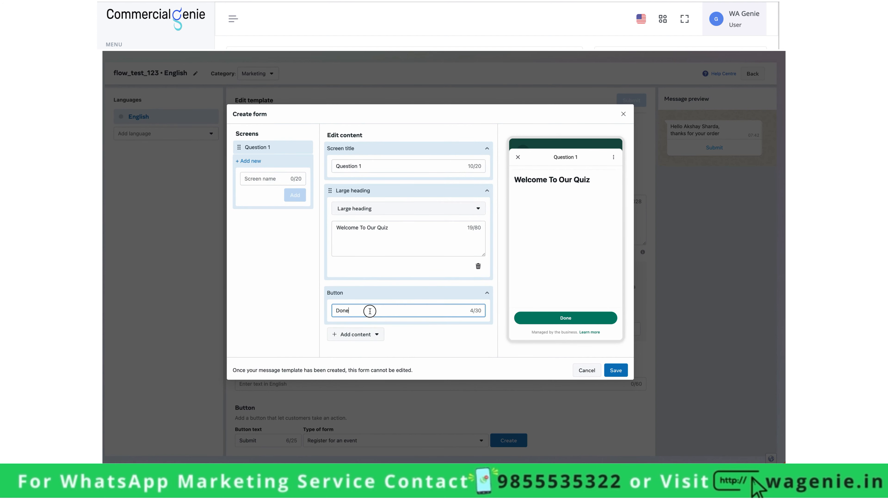
key(ctrl+a)
text(Next Ques)
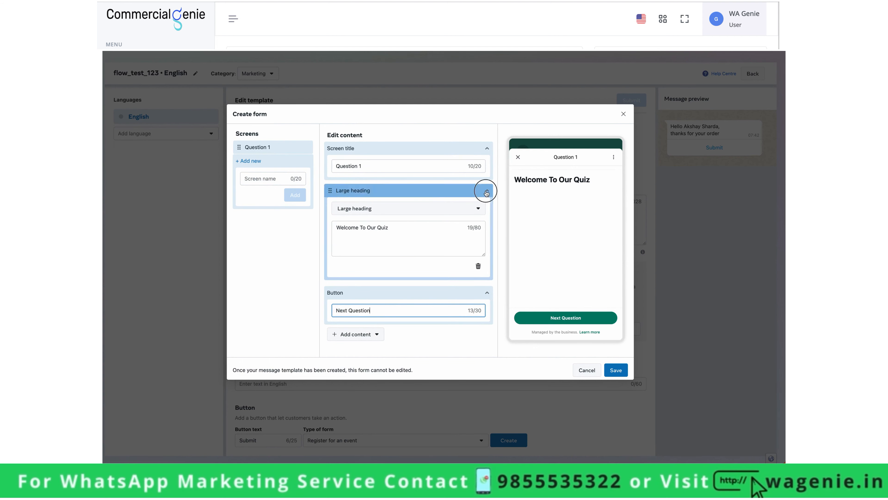
click(486, 190)
click(468, 149)
- Add a single-choice question labelled 'What is your gender ?'
click(354, 226)
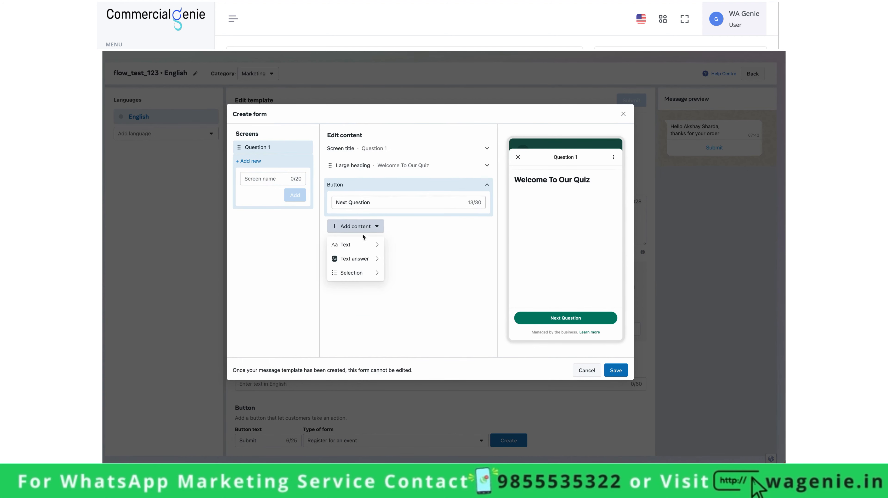
mouse_move(369, 275)
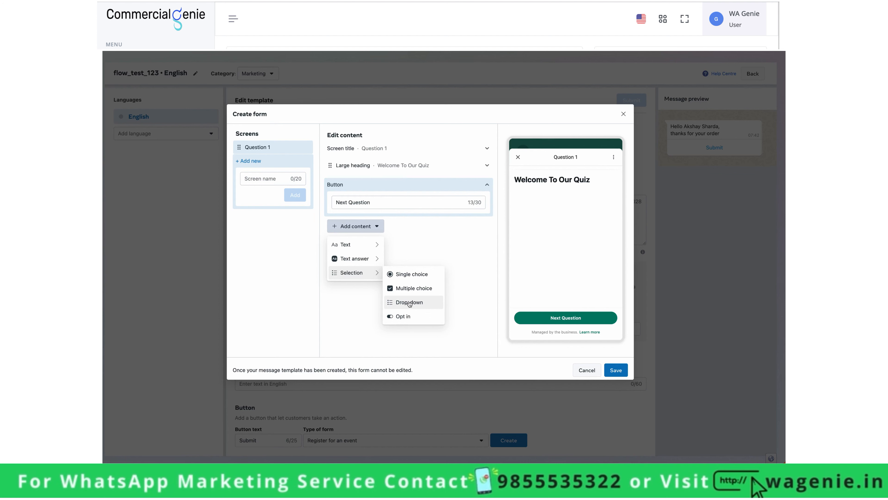
click(408, 274)
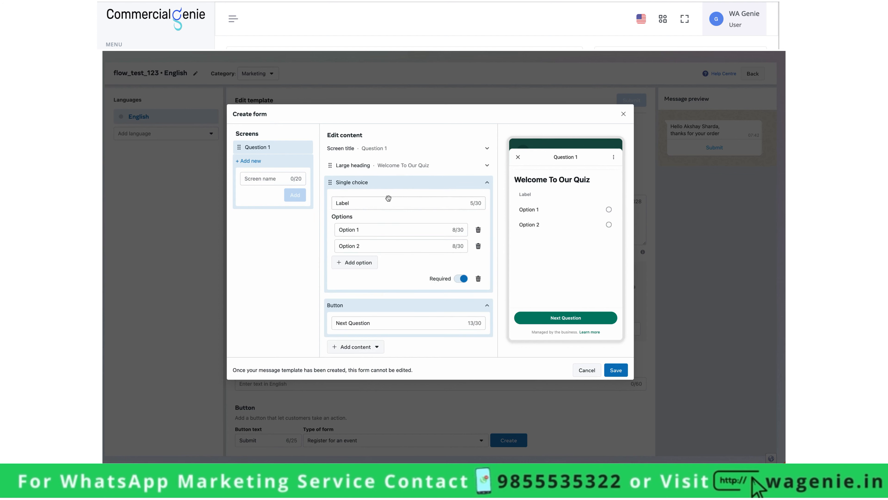
click(389, 204)
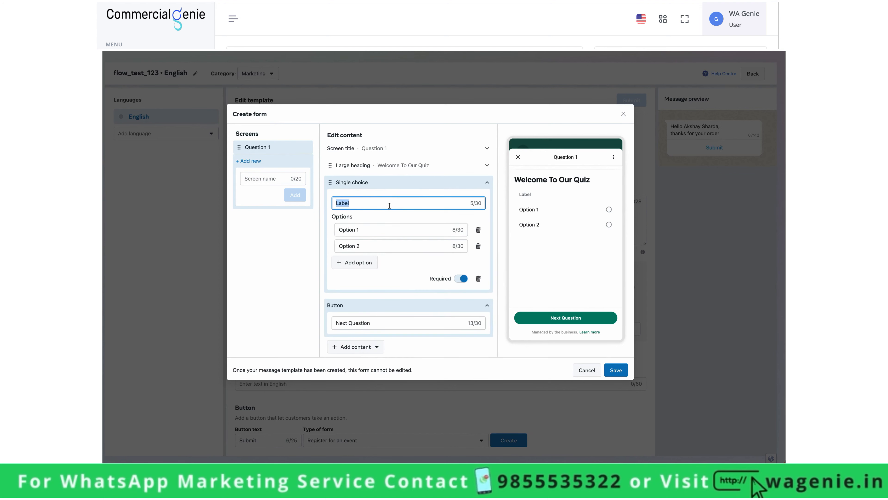
text(What is your gender ?)
- Set the gender answer options to Male, Female and Other
click(395, 230)
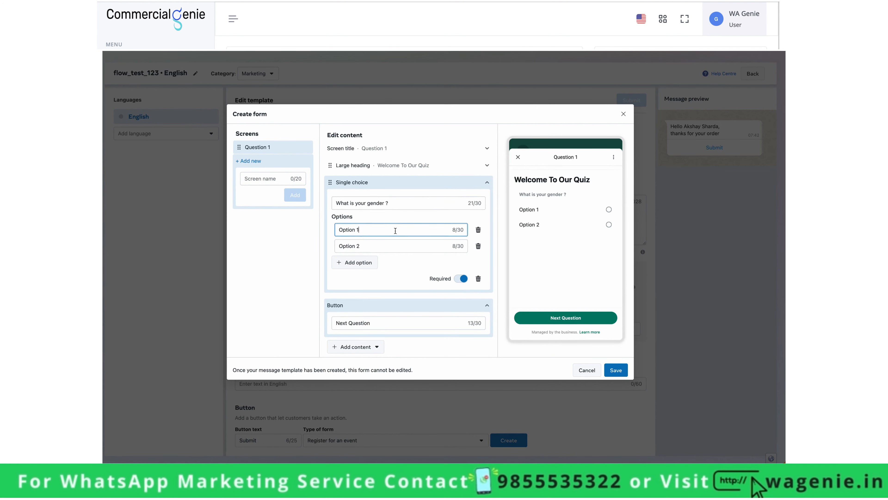
triple_click(395, 229)
text(Male)
click(397, 248)
triple_click(397, 248)
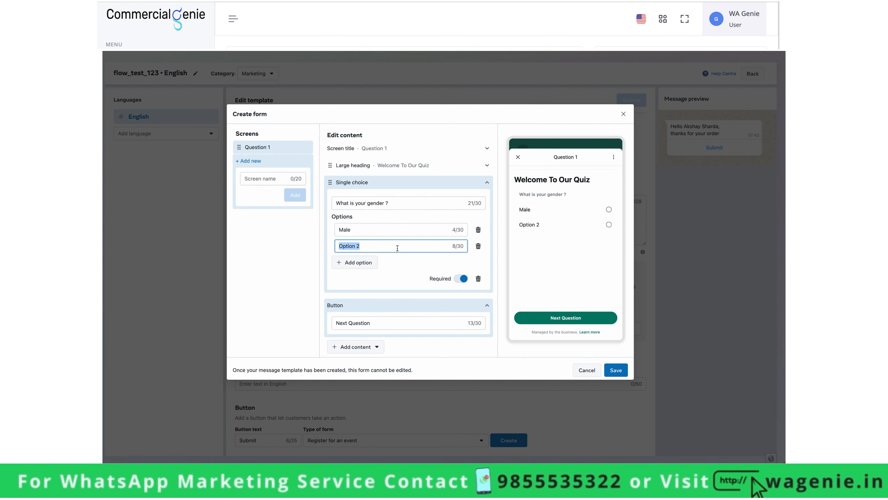
text(Female)
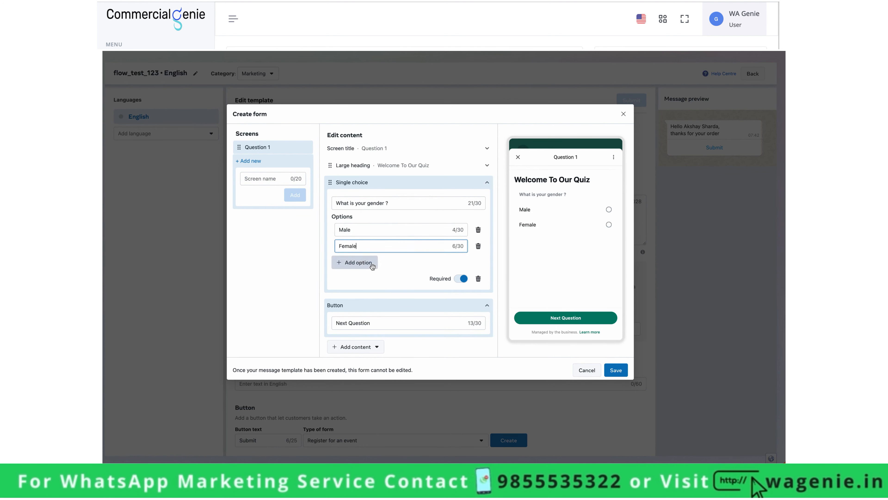
click(356, 262)
triple_click(373, 262)
text(Other)
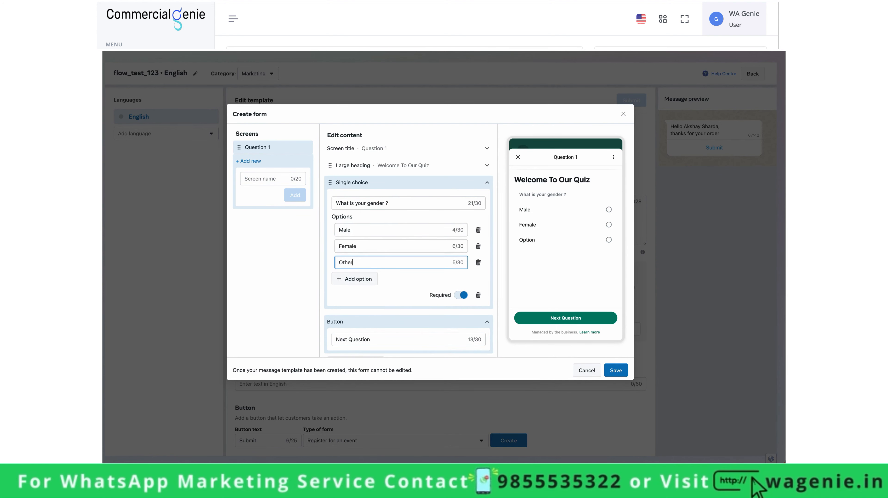
scroll(447, 277, down, 1)
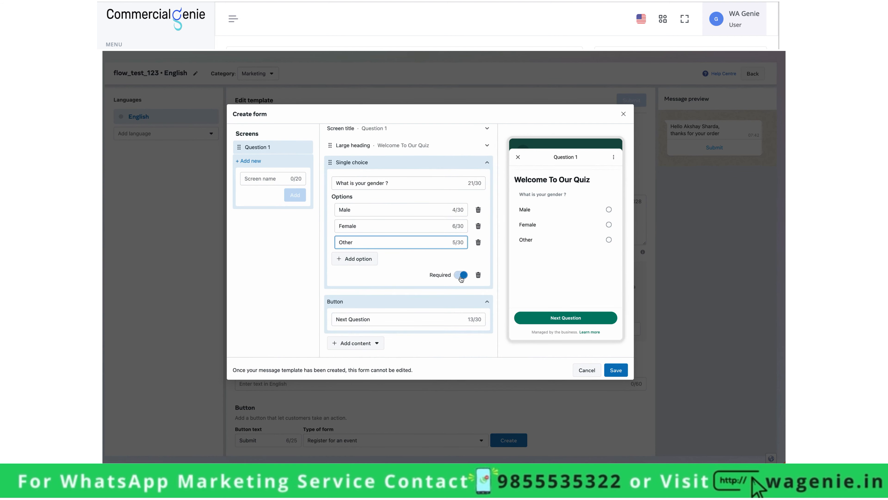
- Add a Question 2 screen and change its Continue button to Next Question
click(283, 179)
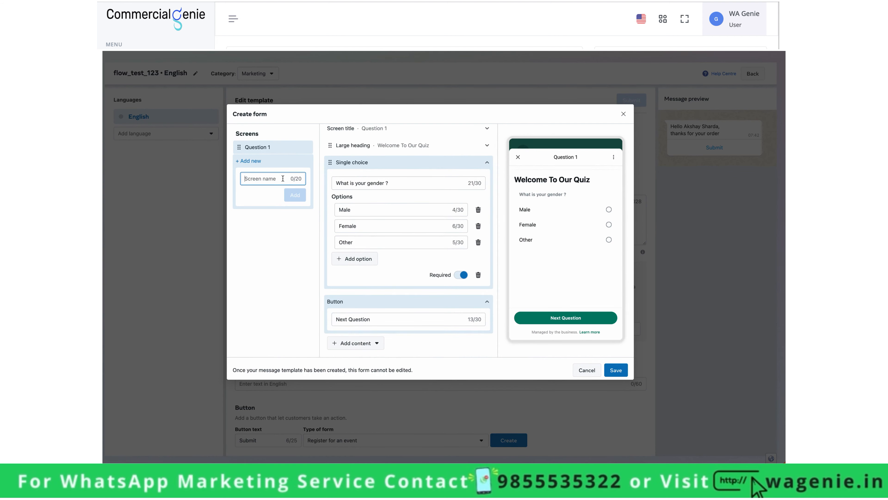
text(Question 2)
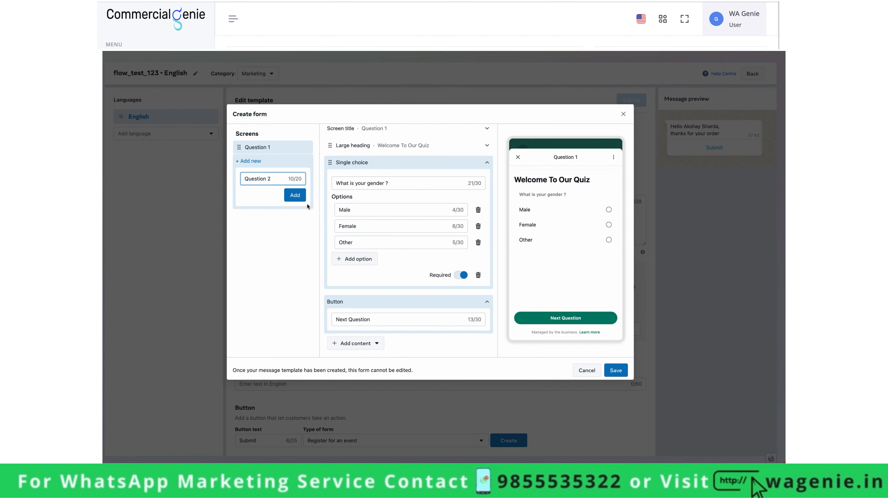
click(300, 198)
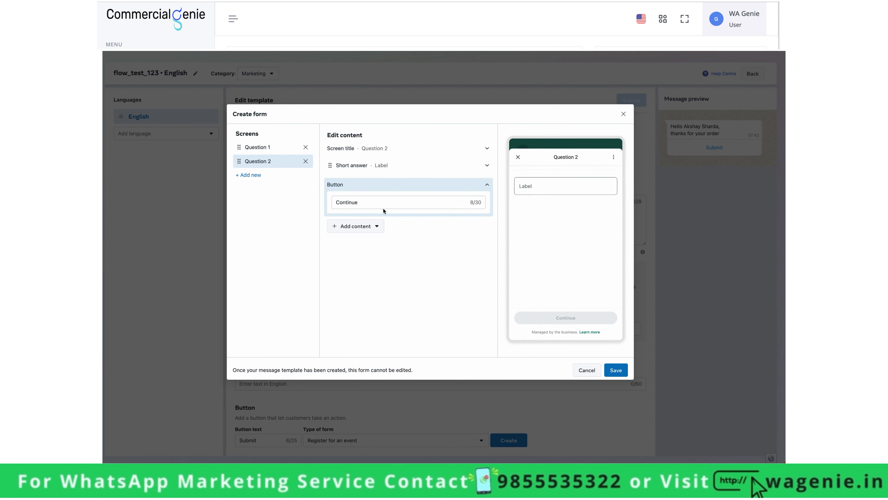
double_click(434, 202)
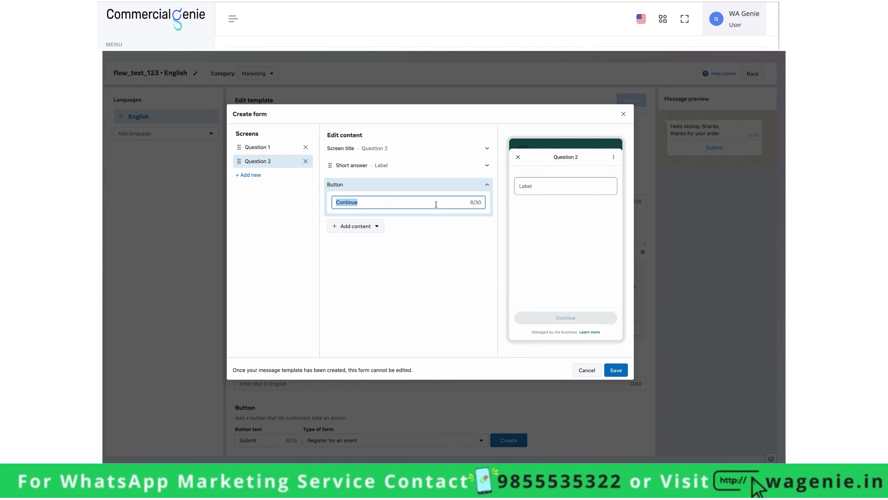
text(Next Question)
- Replace the default short answer field with a small heading 'What is your age ?'
click(379, 227)
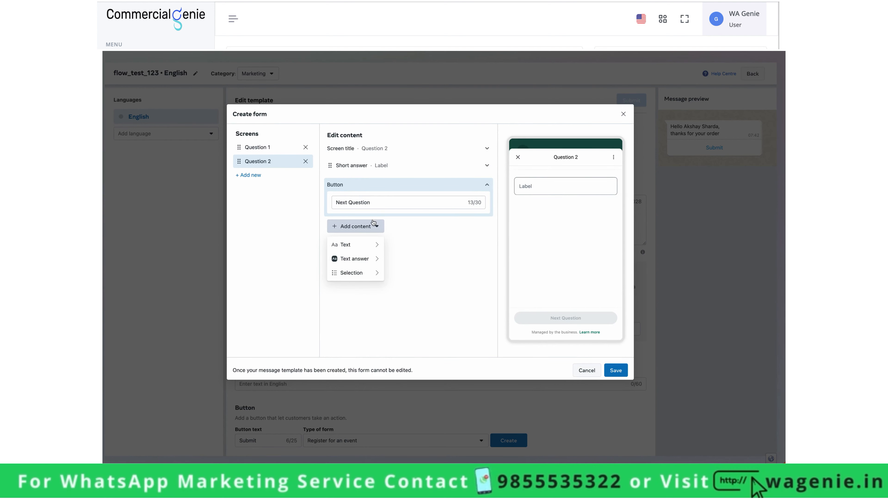
click(423, 166)
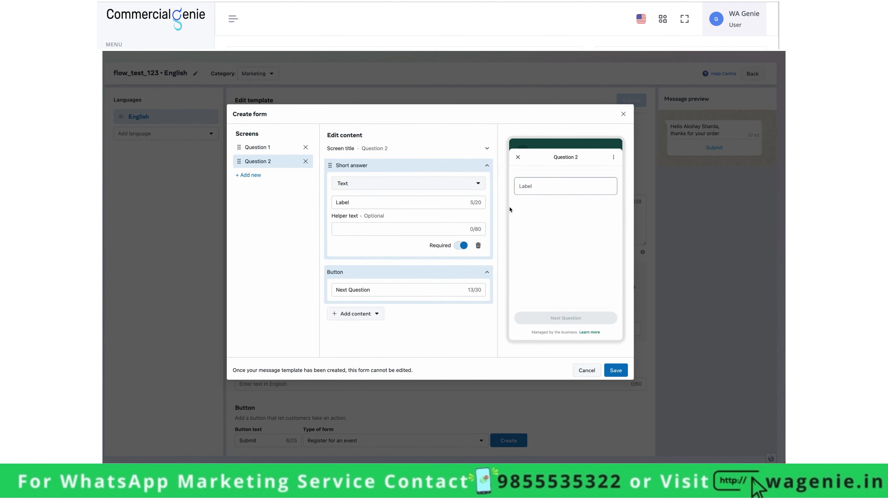
click(478, 245)
click(369, 212)
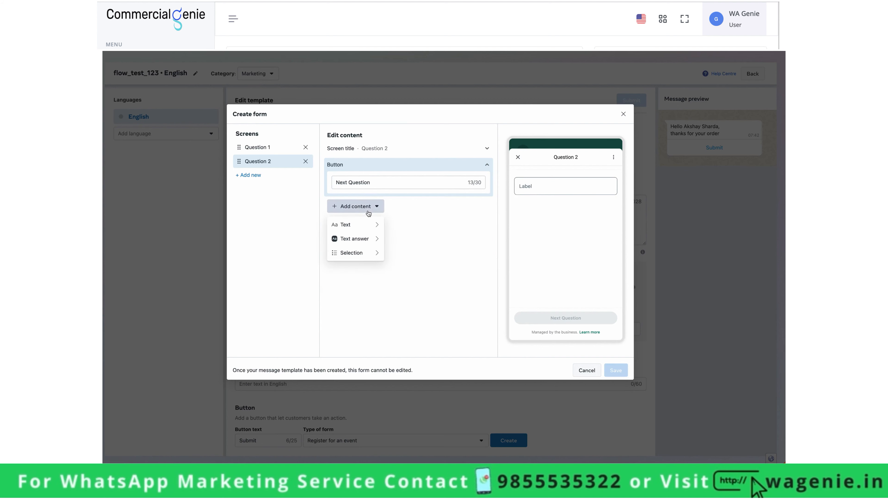
mouse_move(364, 227)
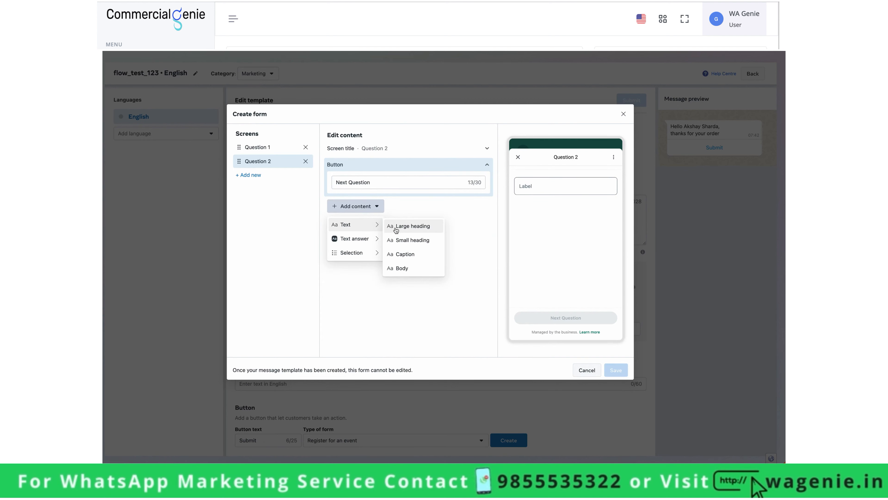
click(398, 240)
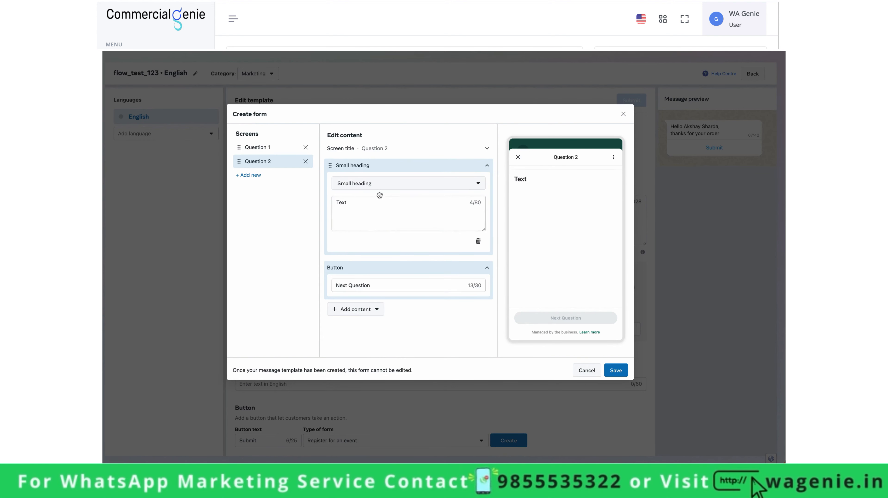
double_click(378, 203)
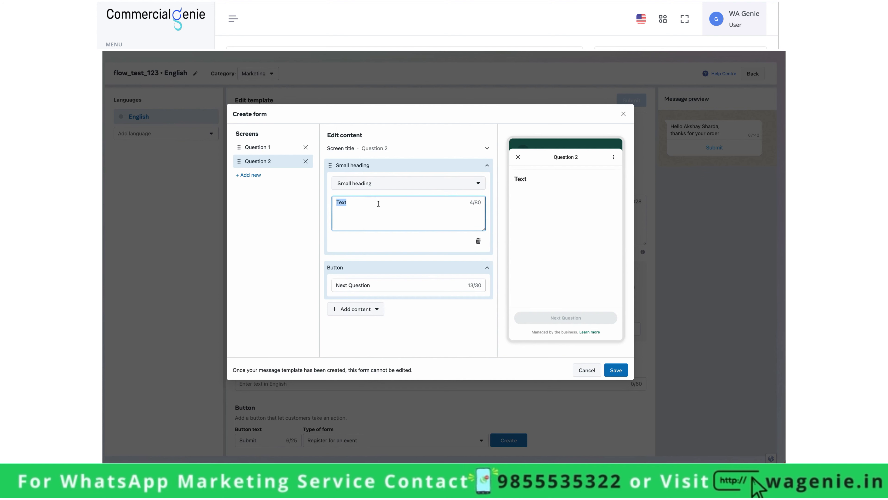
text(What is)
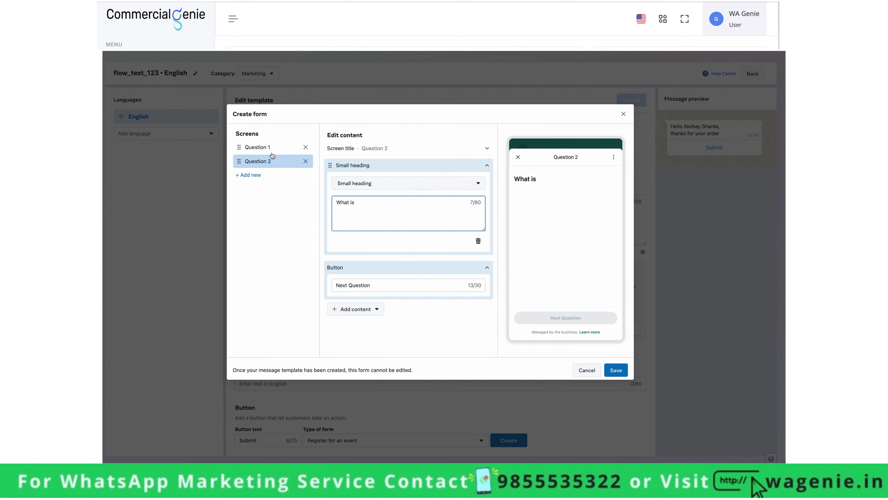
text( your age ?)
- Add a single-choice question, move the age text into its label, and delete the heading
click(356, 309)
mouse_move(376, 359)
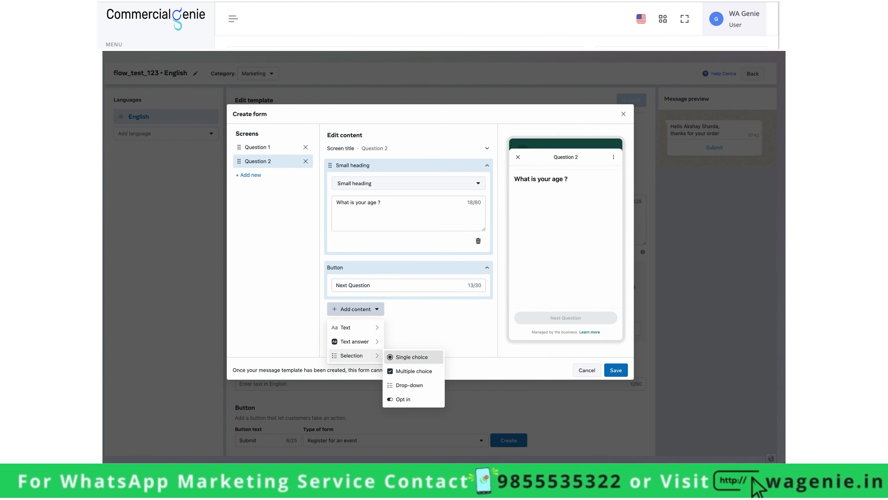
click(412, 356)
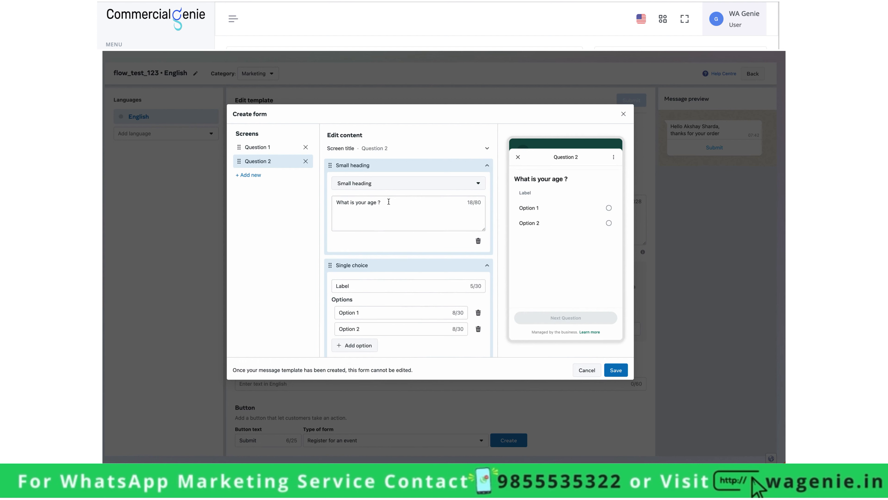
triple_click(389, 202)
key(ctrl+c)
click(478, 241)
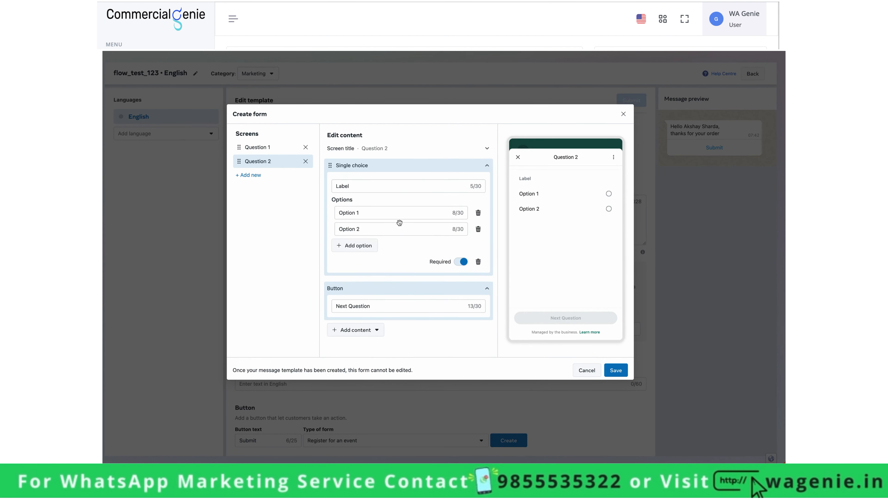
double_click(396, 185)
key(ctrl+v)
- Set the age options to Below 18 Years, 18 - 30 Years and Above 30 Years
click(398, 212)
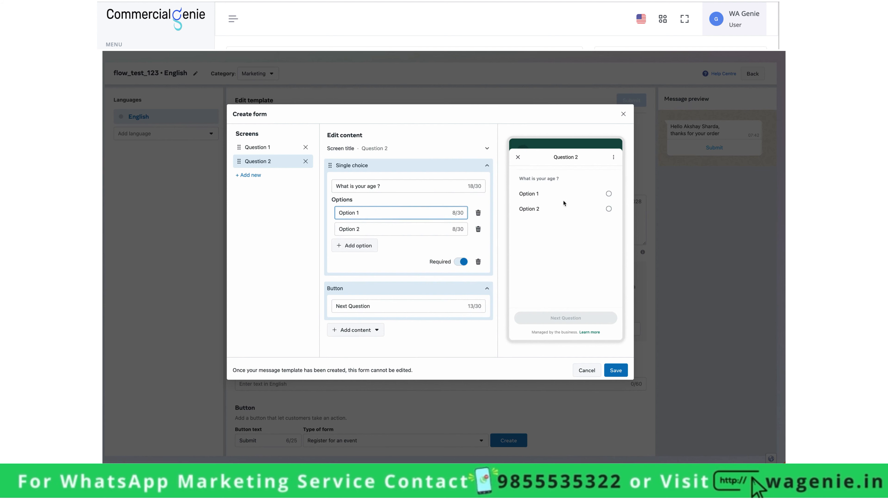
triple_click(370, 214)
text(Below 18 Years)
click(370, 232)
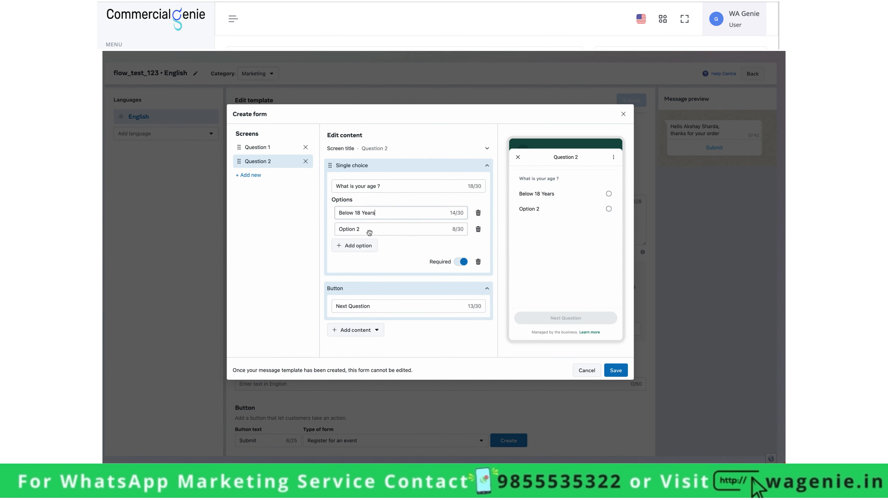
triple_click(370, 232)
text(18)
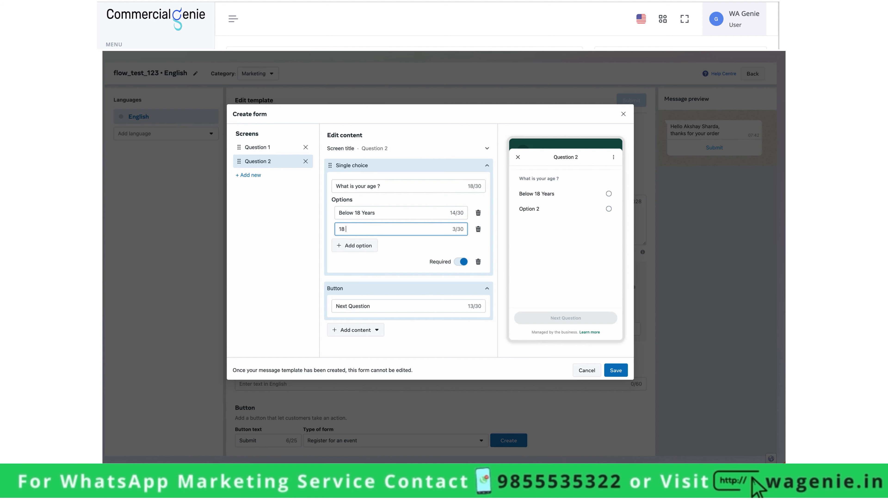
text( - 30 Years)
click(355, 245)
double_click(367, 247)
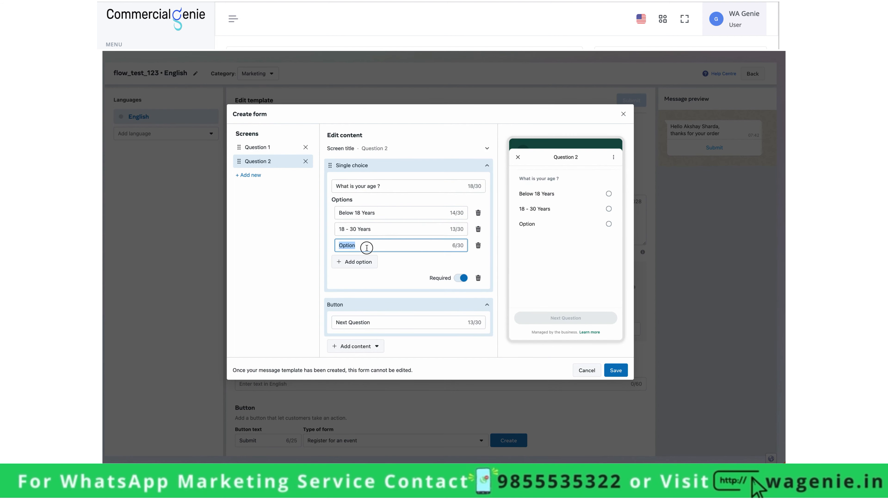
text(Above 30 Years)
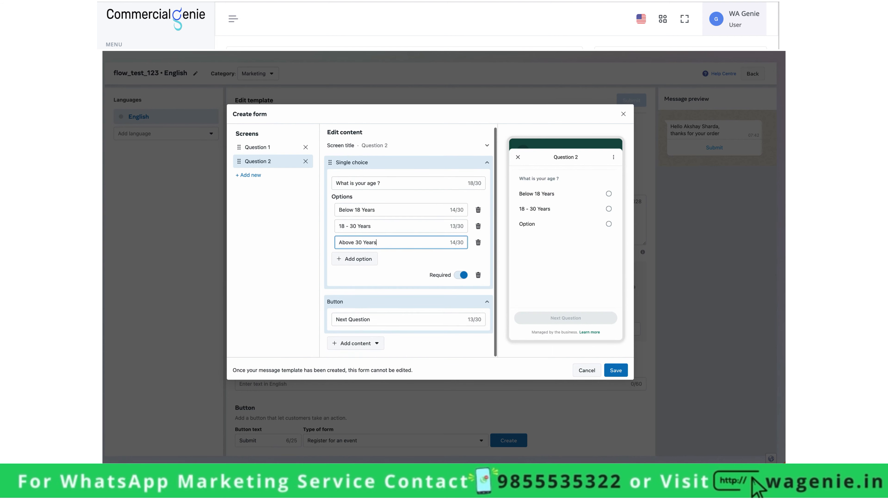
- Add a Question 3 screen, remove its short answer block, and label its button Submit
click(289, 179)
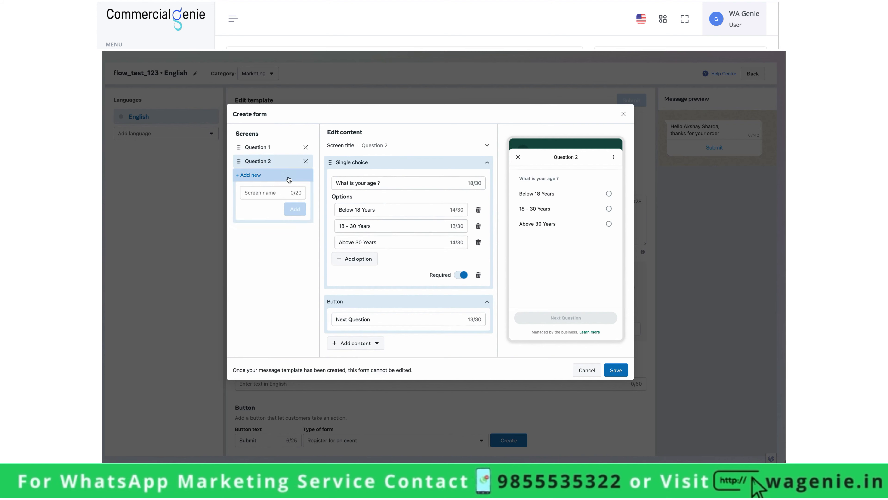
text(Question 3)
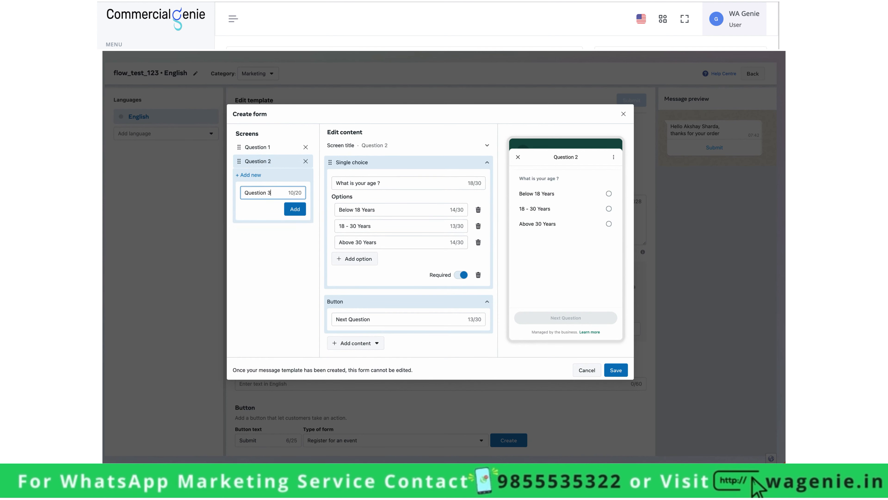
click(295, 209)
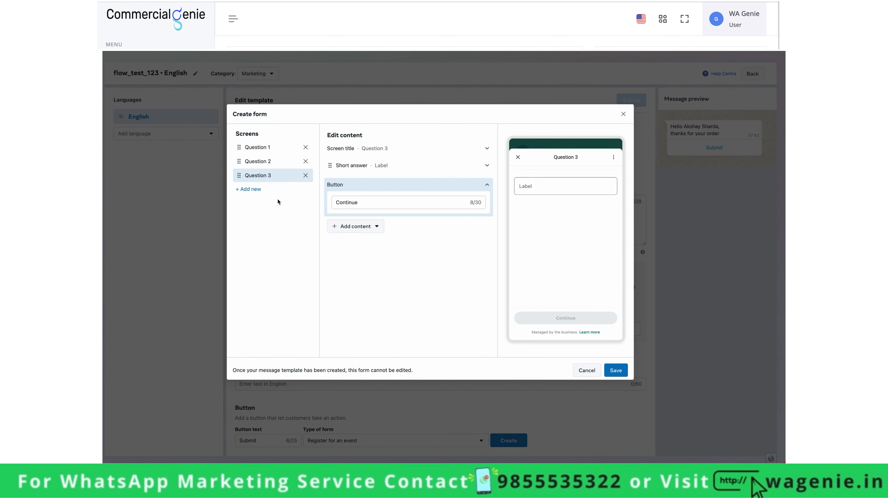
click(378, 166)
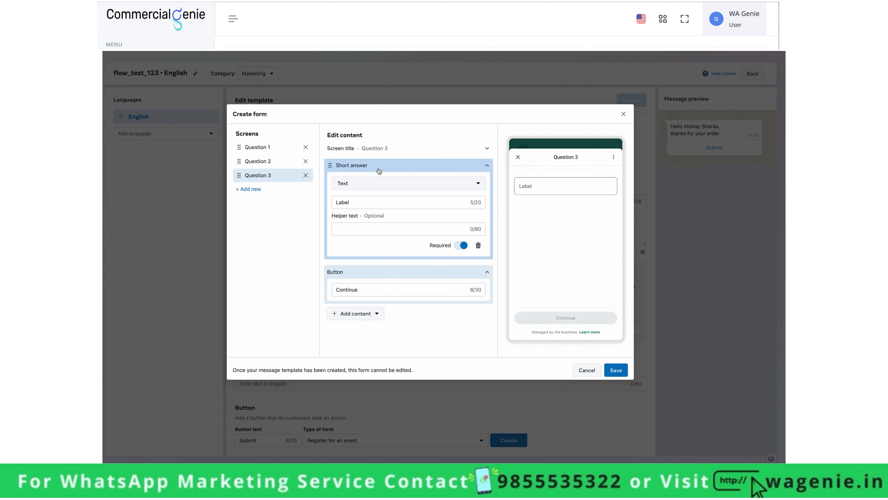
click(478, 246)
click(367, 182)
key(ctrl+a)
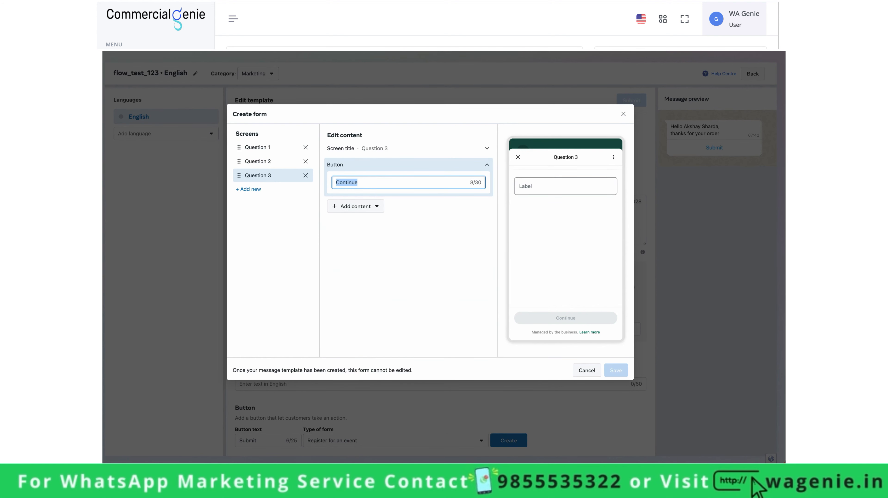
text(Submit)
- Add a single-choice question labelled 'How would you like to rate us?'
click(372, 206)
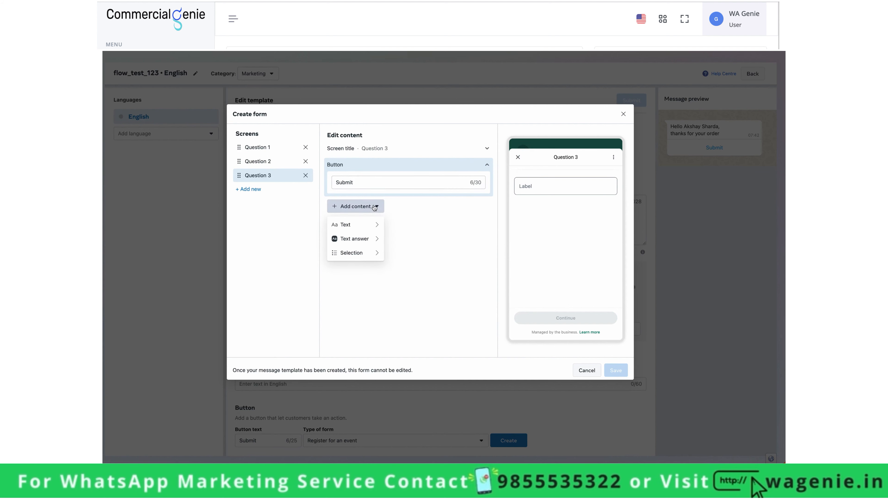
mouse_move(367, 257)
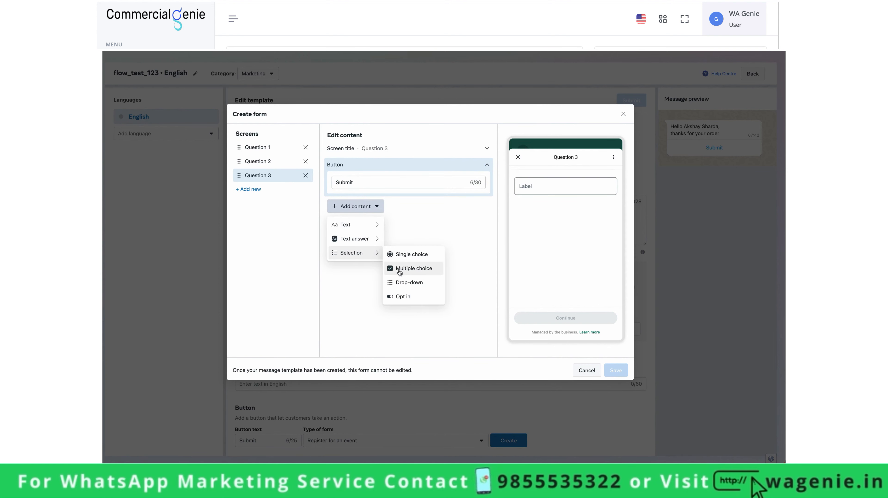
click(411, 255)
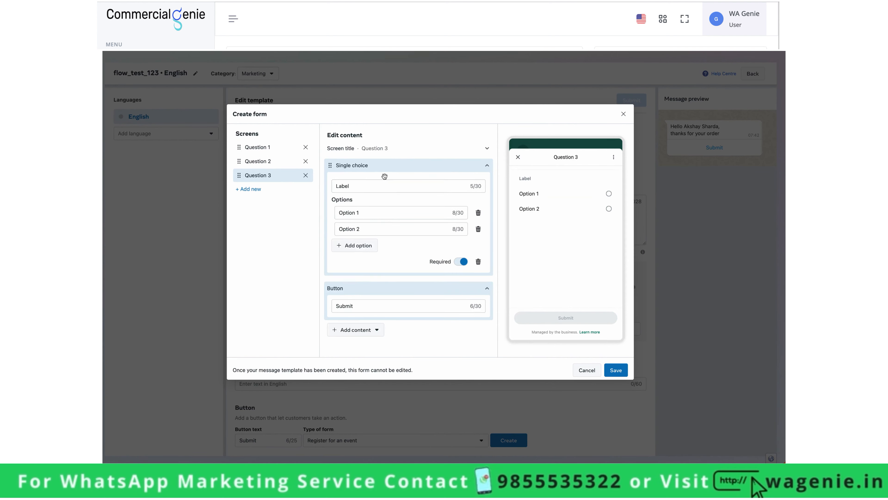
double_click(382, 185)
text(How would y)
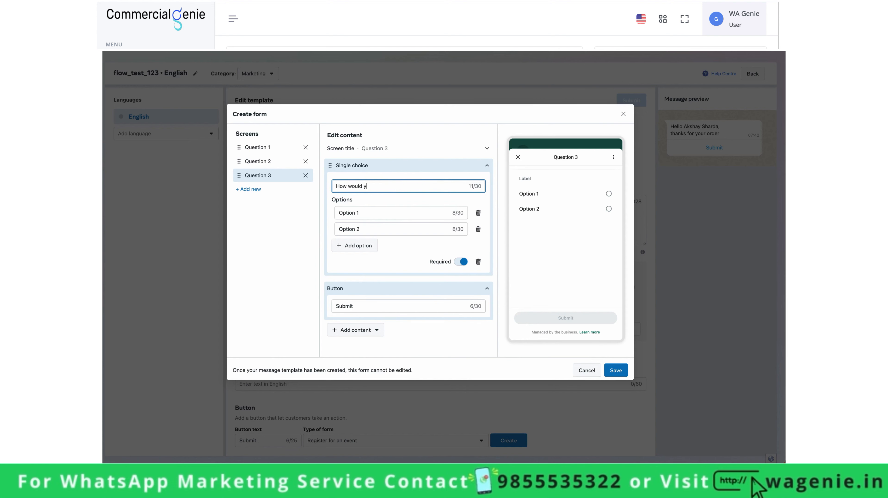
text(ou like to rate us?)
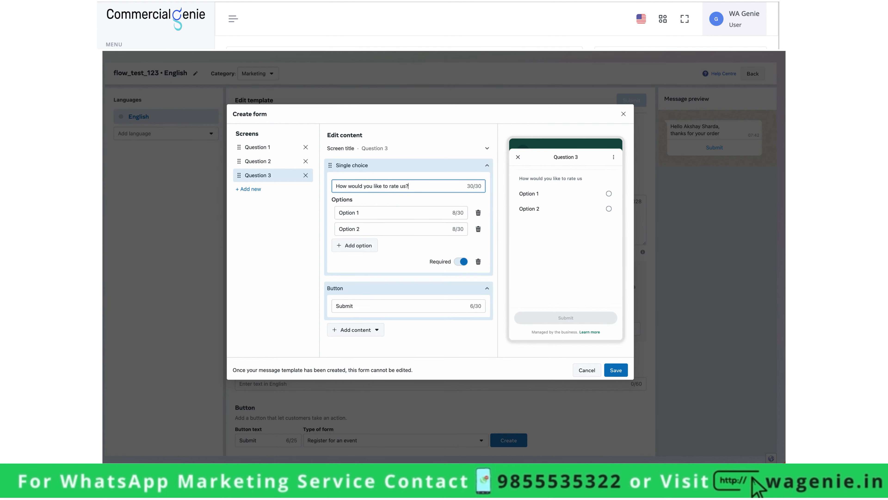
- Set the rating options to 5 Star, 4 Star and Average
triple_click(405, 213)
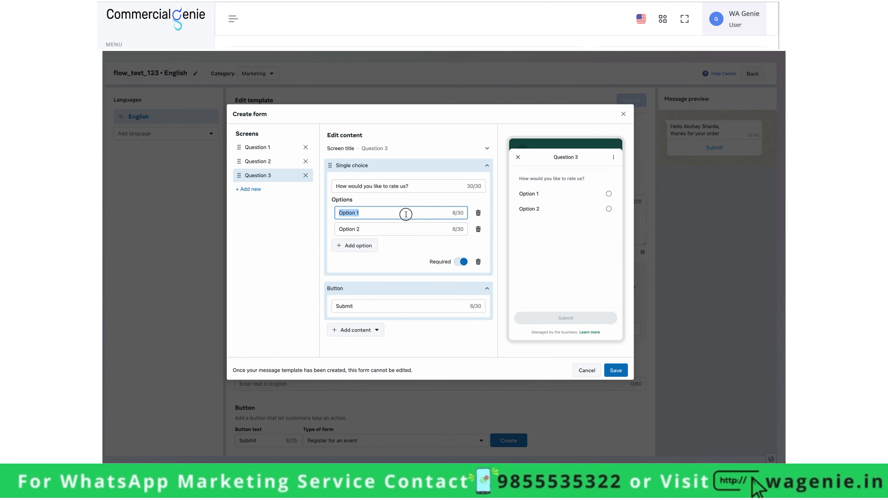
text(5 Star)
click(413, 229)
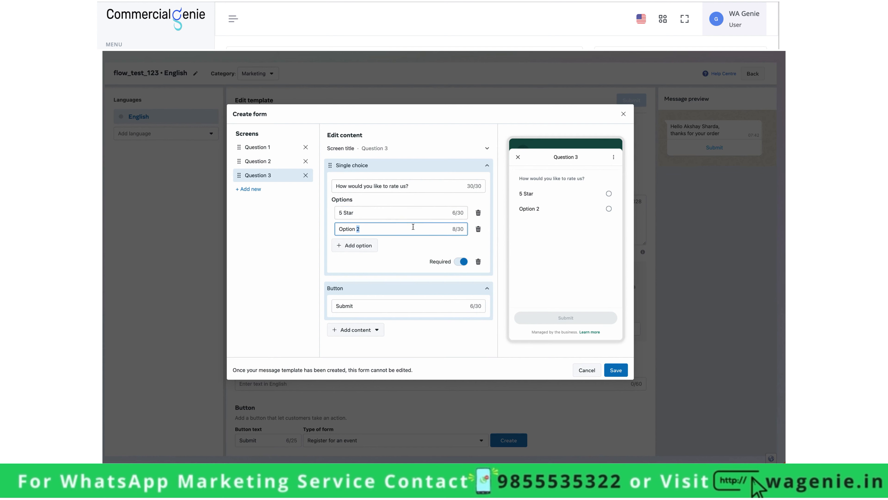
triple_click(413, 229)
text(4 Star)
click(371, 246)
triple_click(367, 244)
text(Average)
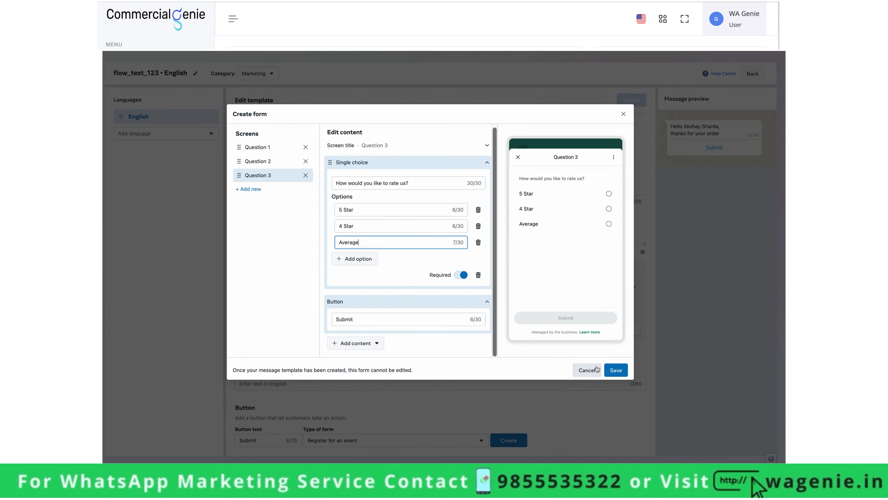
- Preview the three question screens with sample answers like 18 - 30 Years and Average, then save the form
click(275, 148)
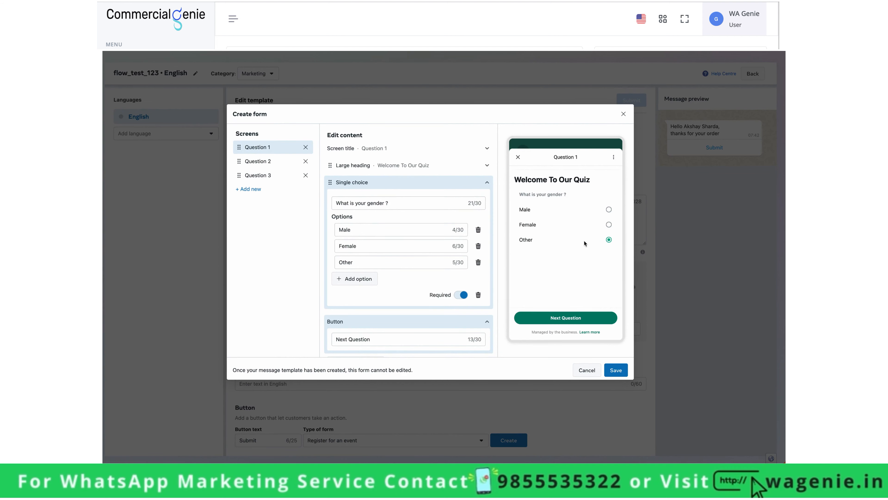
click(266, 161)
click(578, 214)
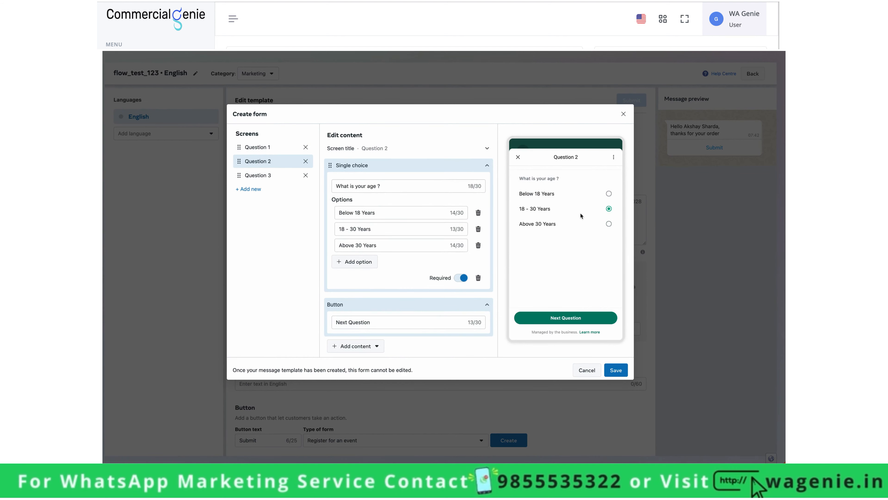
click(259, 175)
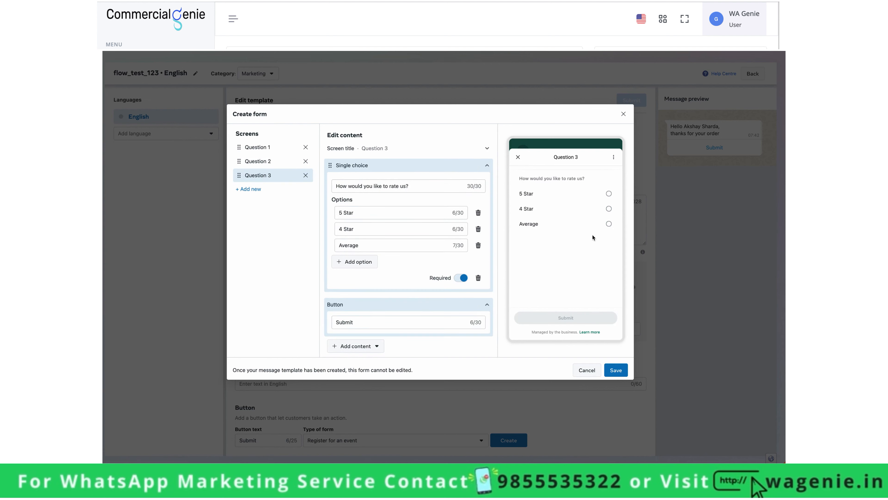
click(582, 224)
click(617, 368)
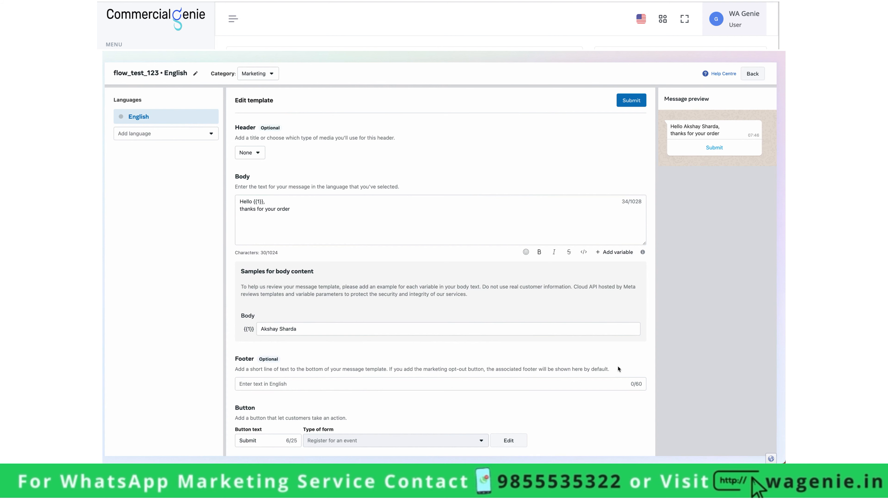
- Submit the flow_test_123 template in English so it is listed as In review
scroll(591, 347, up, 1)
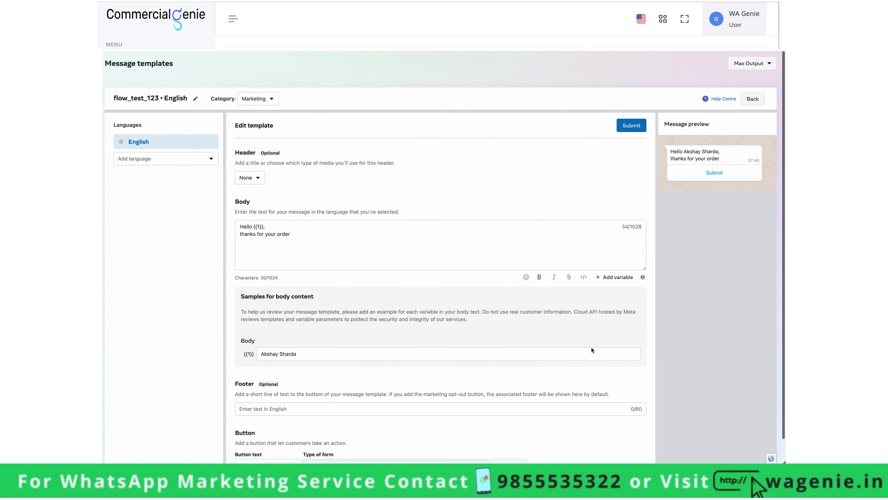
click(631, 126)
click(507, 224)
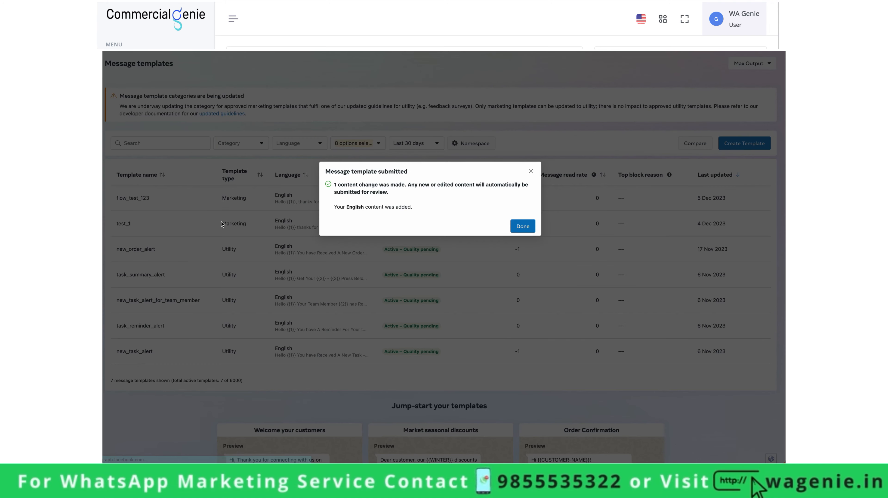
click(526, 227)
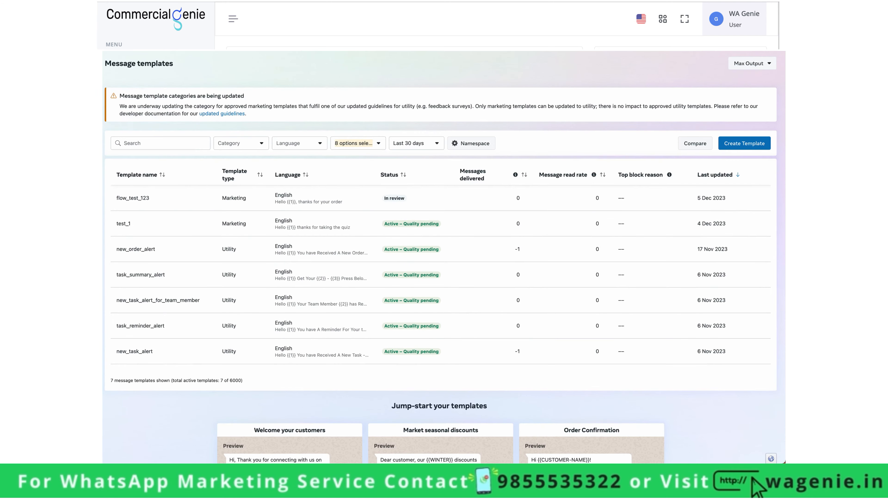
- Open the Message templates_flow_test_123_MARKETING_105de flow from the Flows list for editing
mouse_move(99, 185)
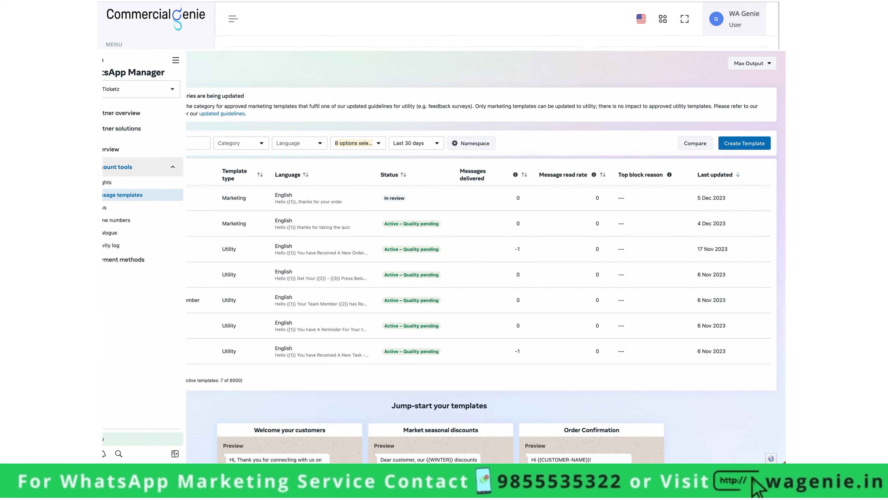
click(125, 209)
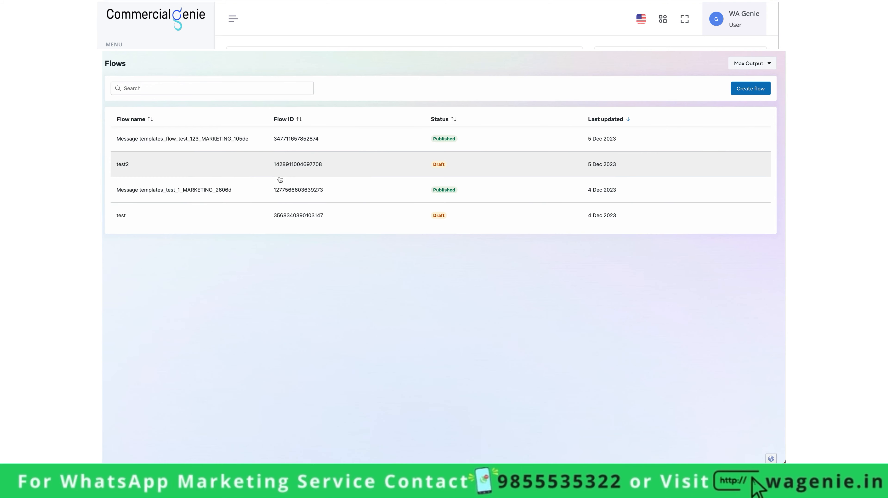
click(130, 142)
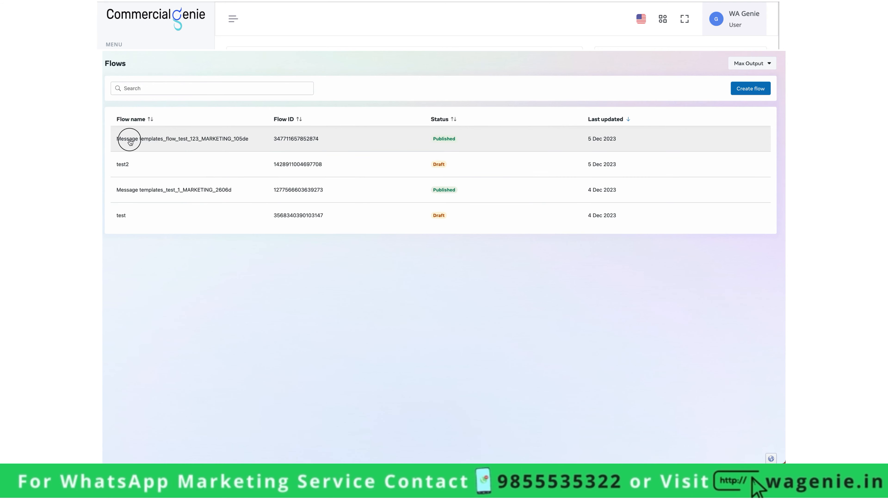
drag(130, 141, 252, 142)
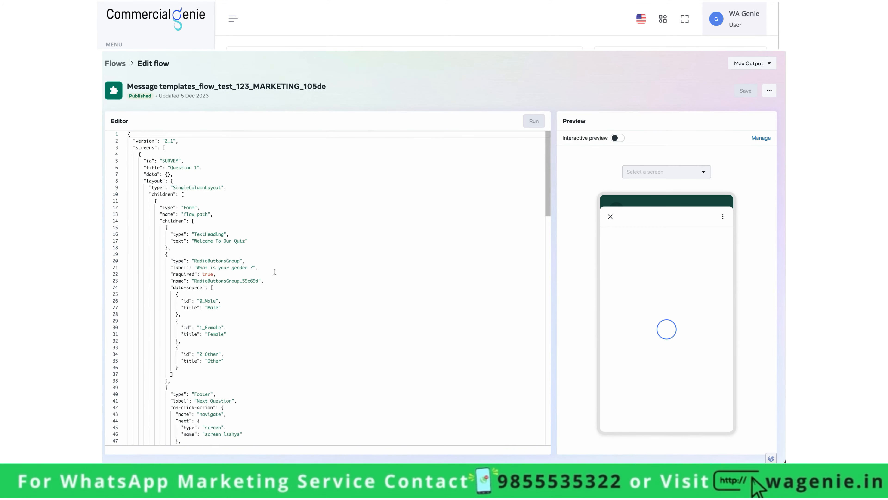
scroll(275, 272, down, 20)
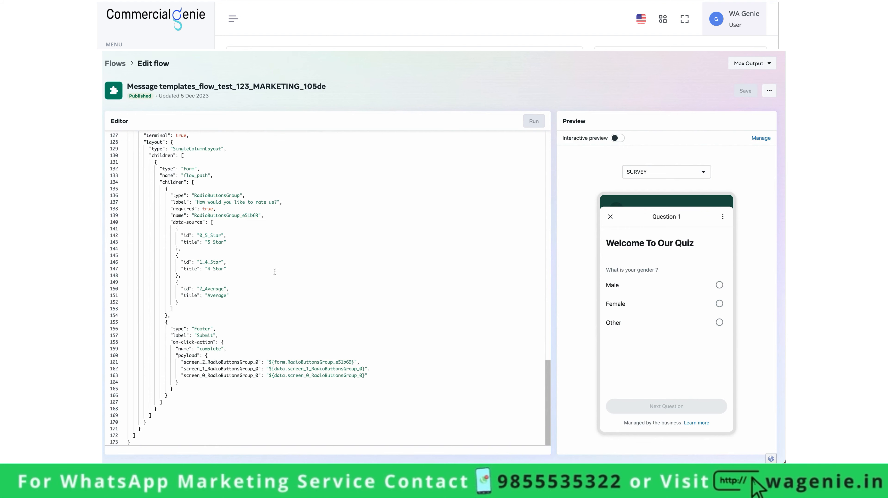
scroll(275, 272, up, 20)
scroll(274, 272, down, 20)
scroll(275, 272, up, 20)
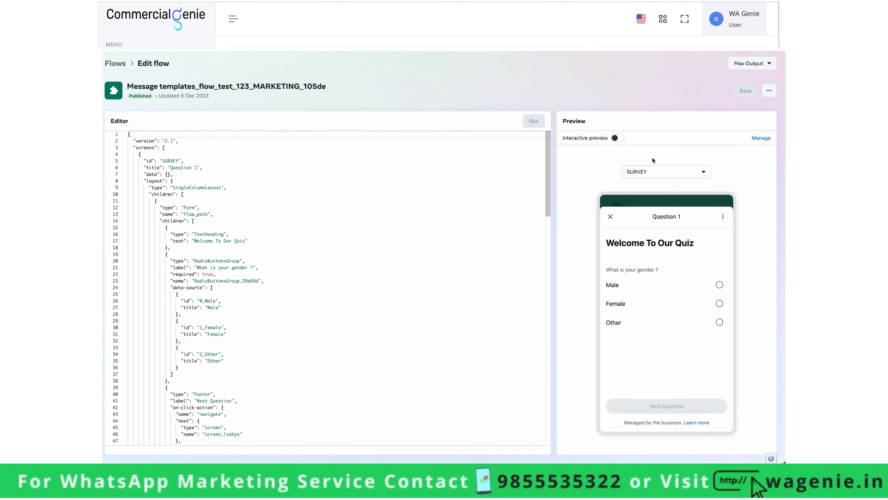
click(658, 171)
click(657, 209)
click(659, 172)
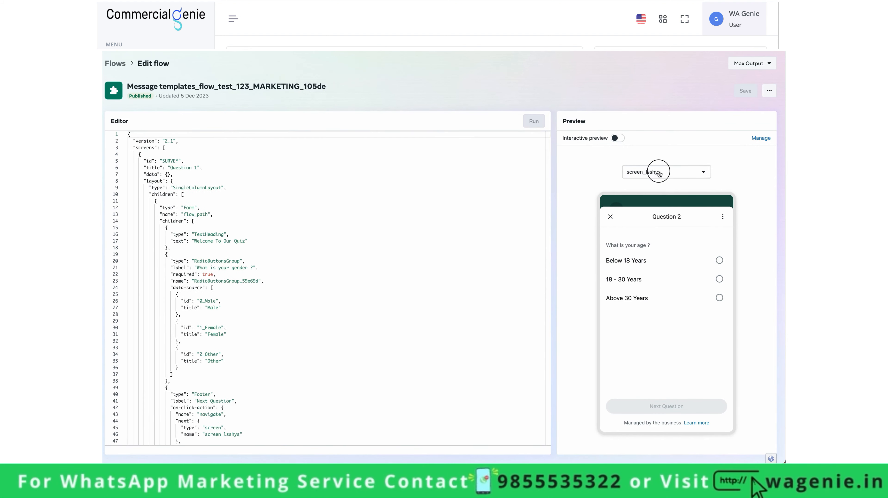
click(656, 215)
click(658, 172)
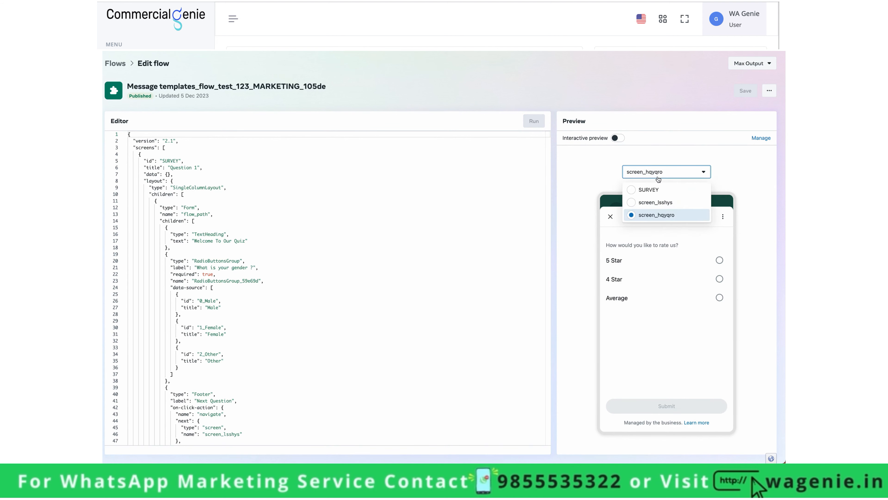
click(657, 189)
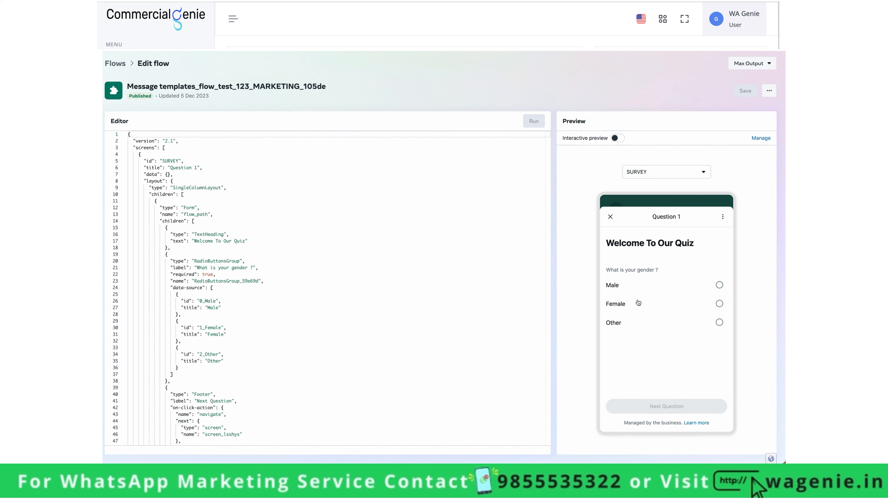
click(641, 172)
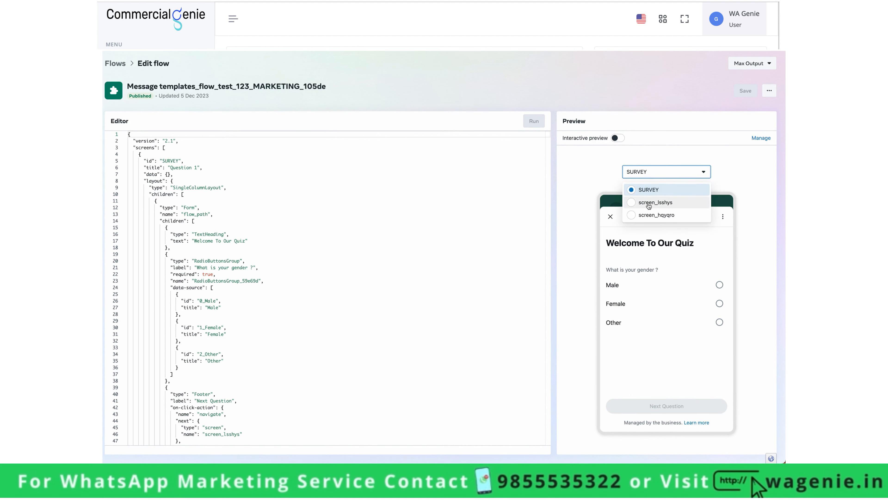
click(650, 217)
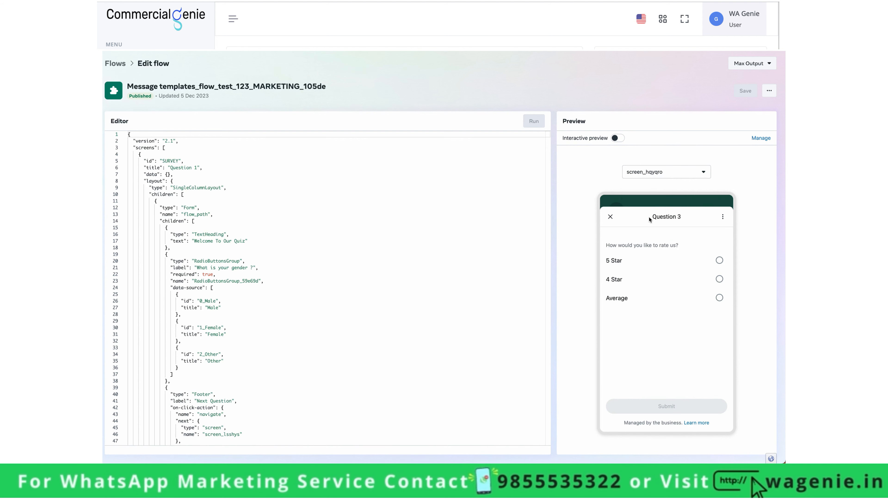
click(655, 177)
click(655, 203)
click(655, 172)
click(655, 189)
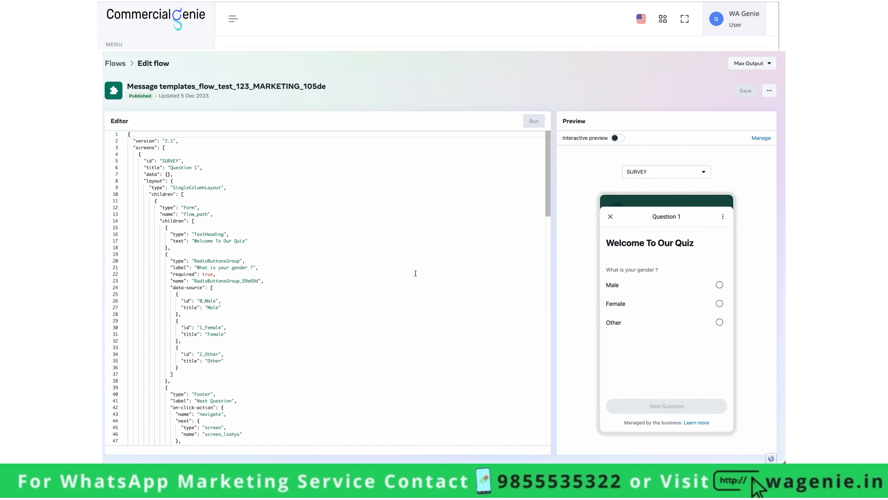
scroll(416, 273, down, 20)
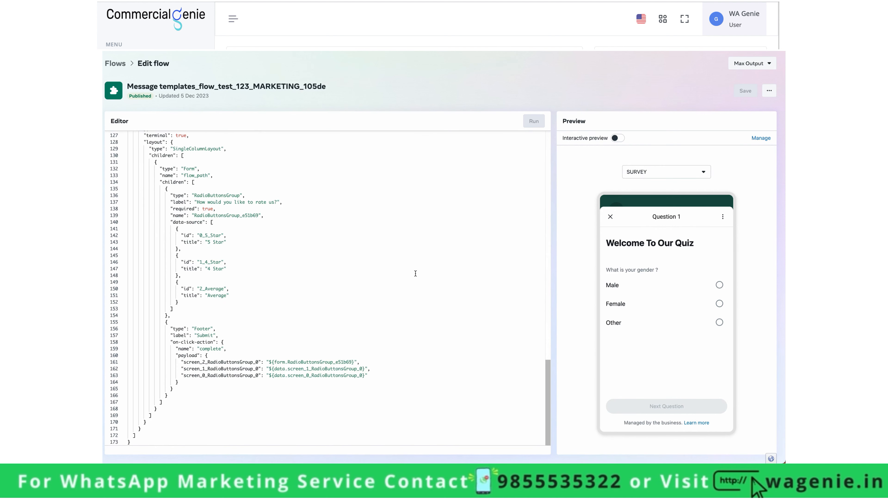
- Add String custom fields 'flow response' and 'q1'
scroll(415, 273, up, 20)
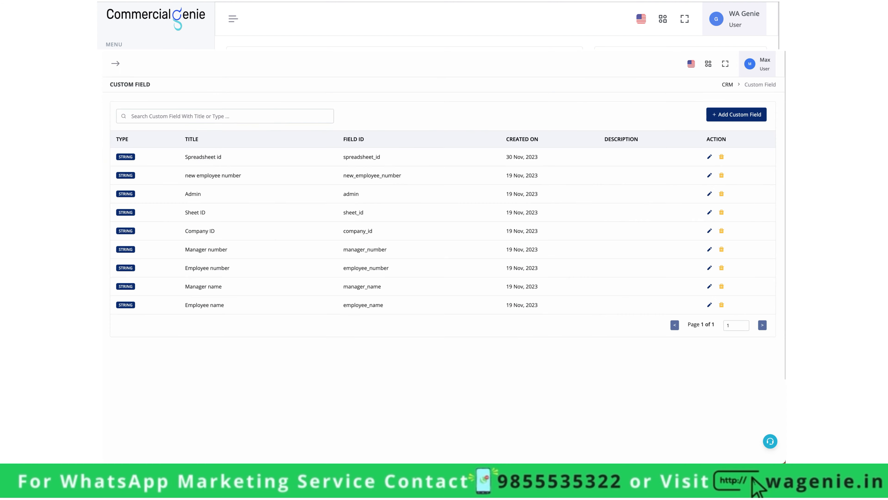
click(744, 116)
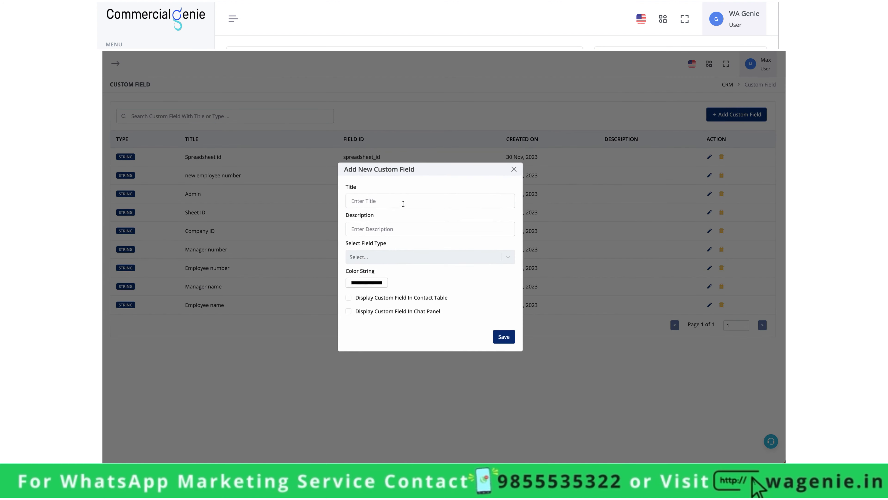
click(402, 202)
text(f)
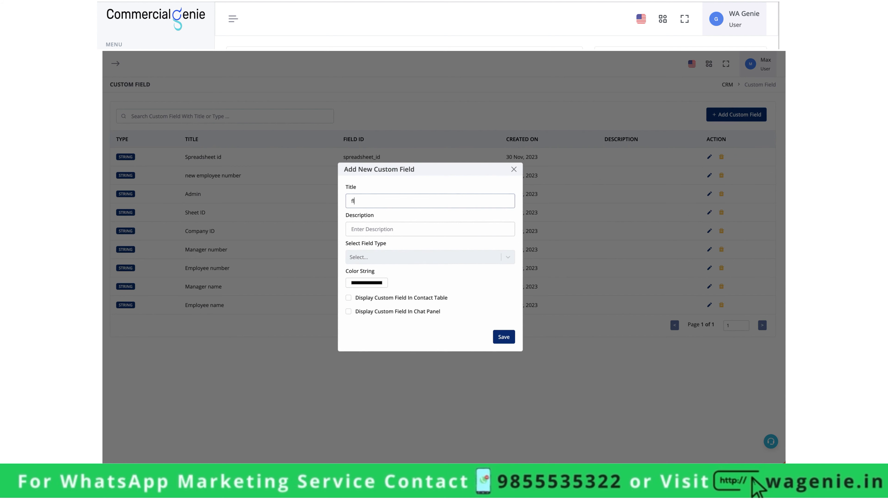
text(low response)
click(421, 257)
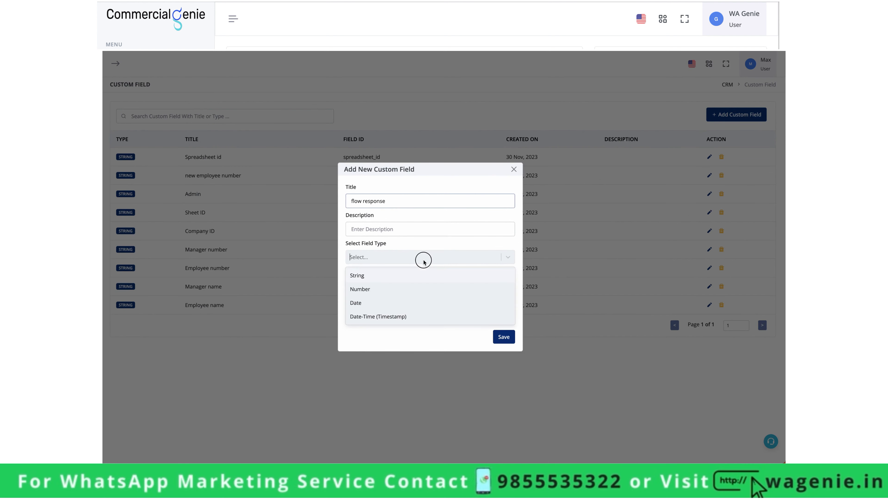
click(418, 276)
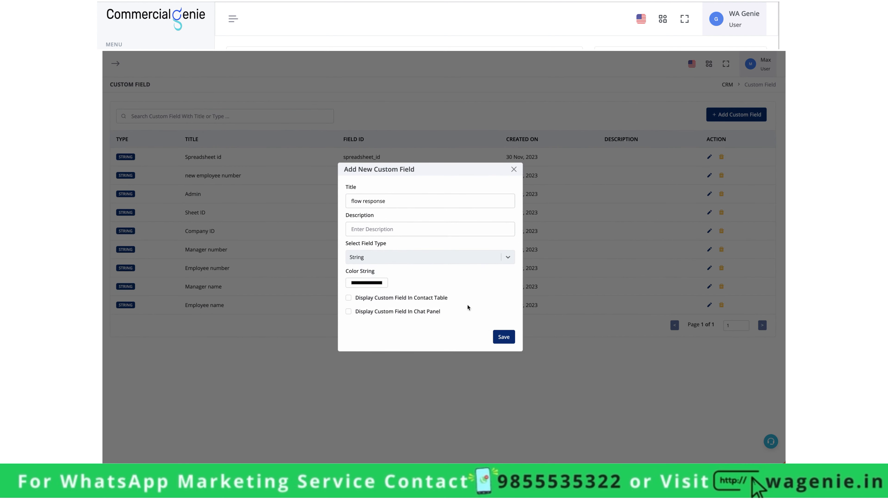
click(498, 336)
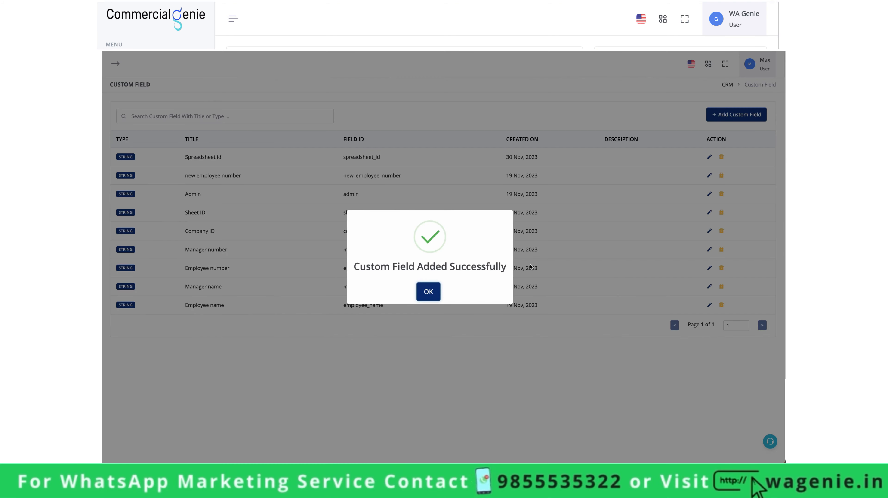
click(433, 300)
click(736, 114)
click(426, 198)
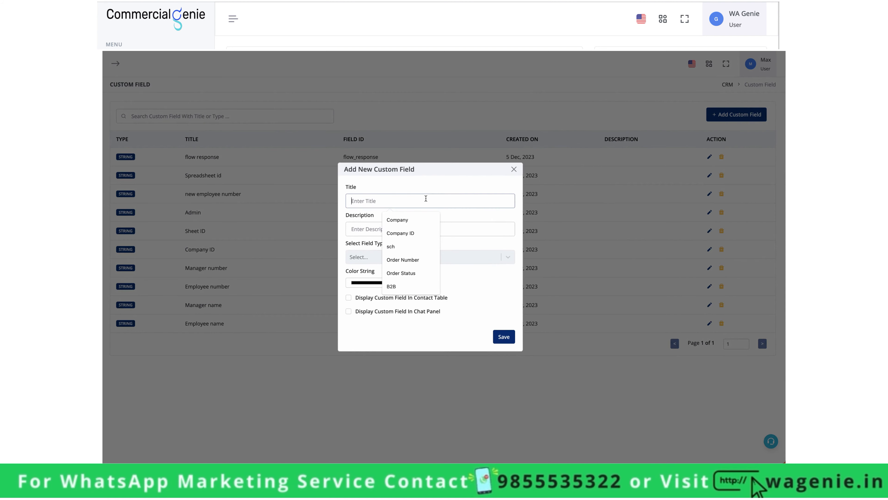
text(q1)
click(411, 255)
click(408, 274)
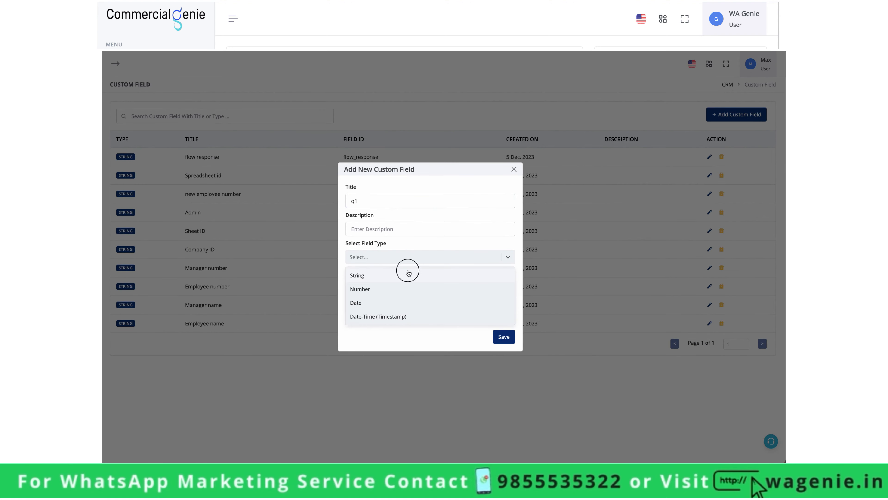
click(504, 337)
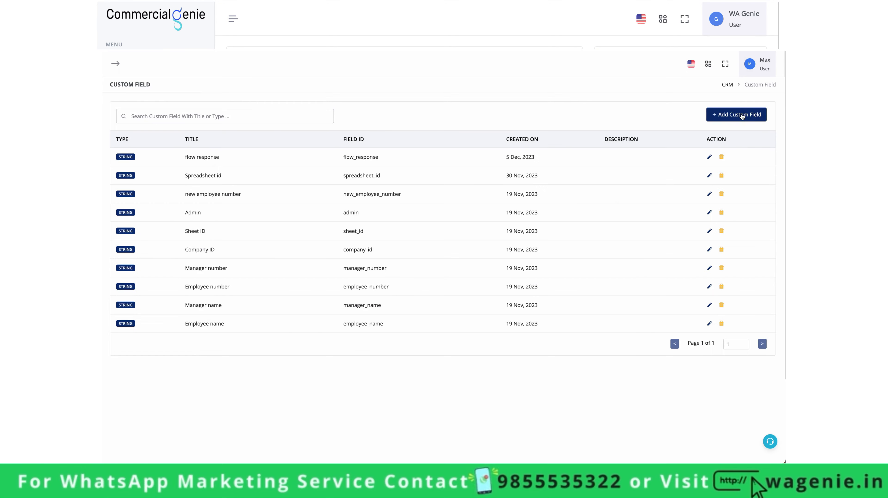
- Add String custom fields 'q2' and 'q3'
click(742, 116)
click(462, 201)
text(q2)
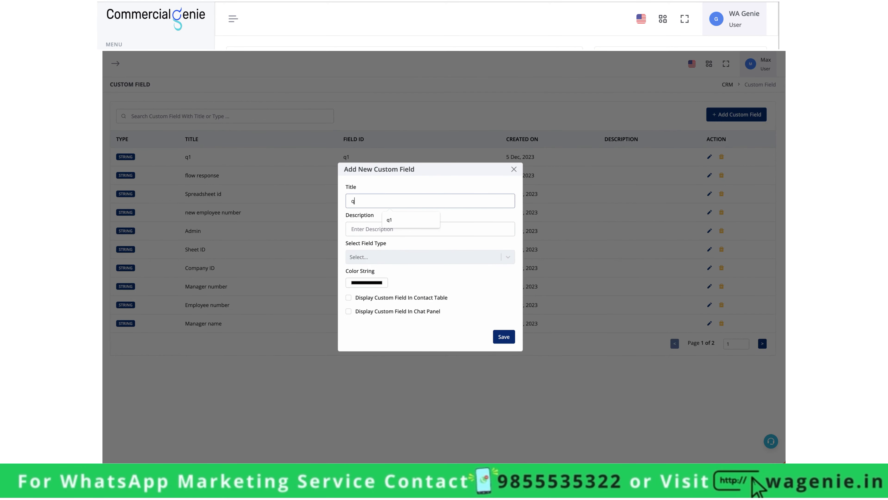
click(453, 255)
click(443, 280)
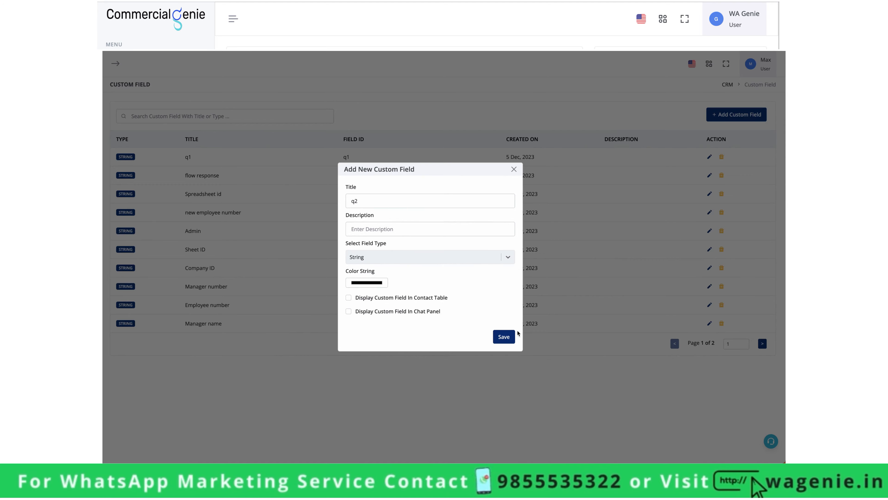
click(504, 337)
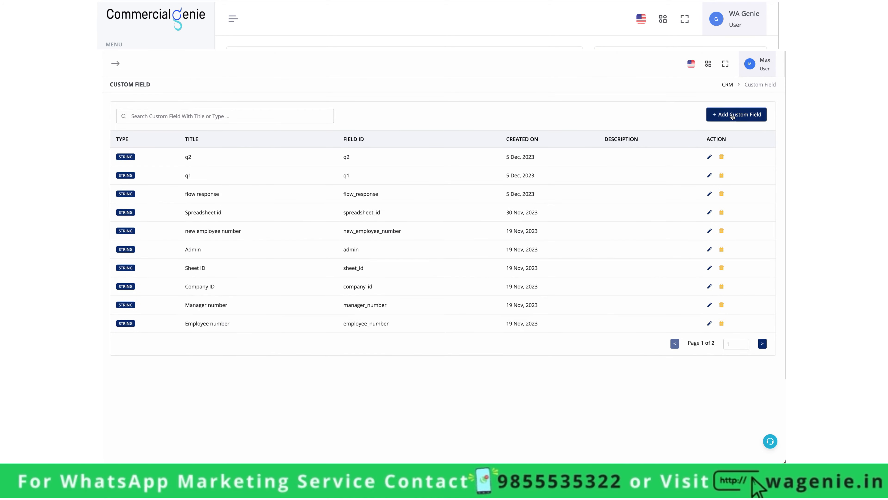
click(732, 117)
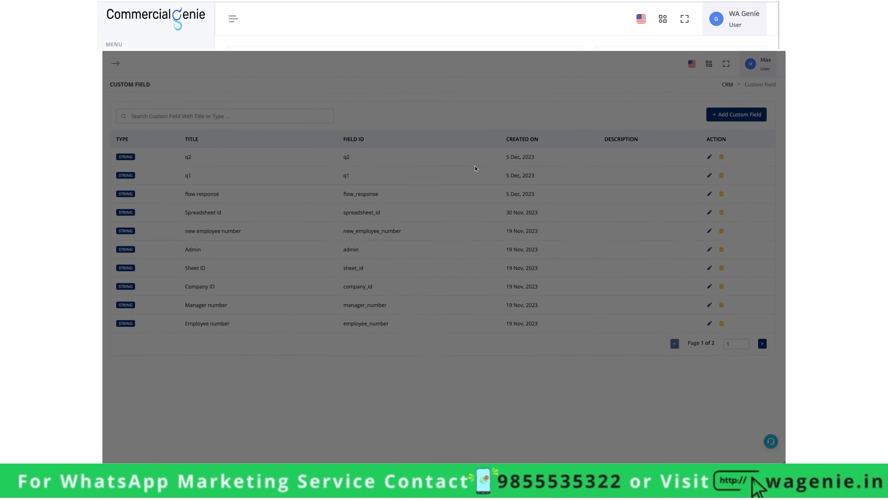
click(403, 200)
text(q3)
click(406, 255)
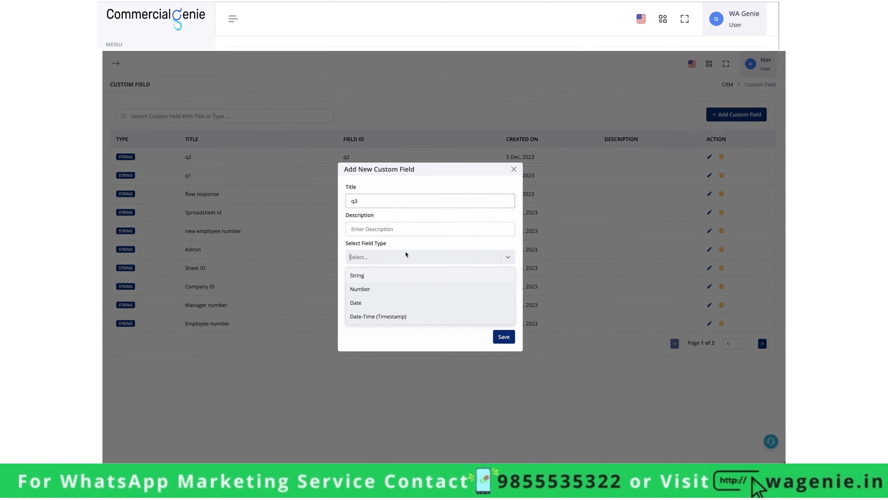
click(406, 274)
click(506, 339)
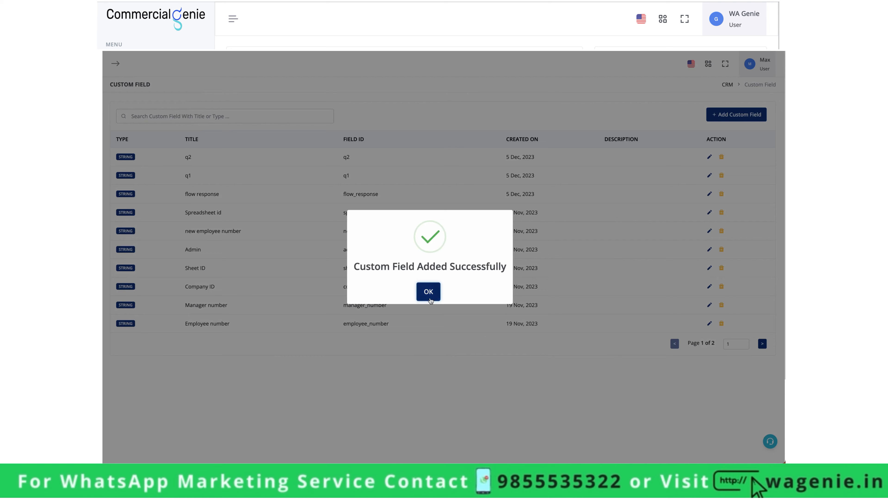
- Create a new bot workflow and rename it 'flow test'
click(429, 294)
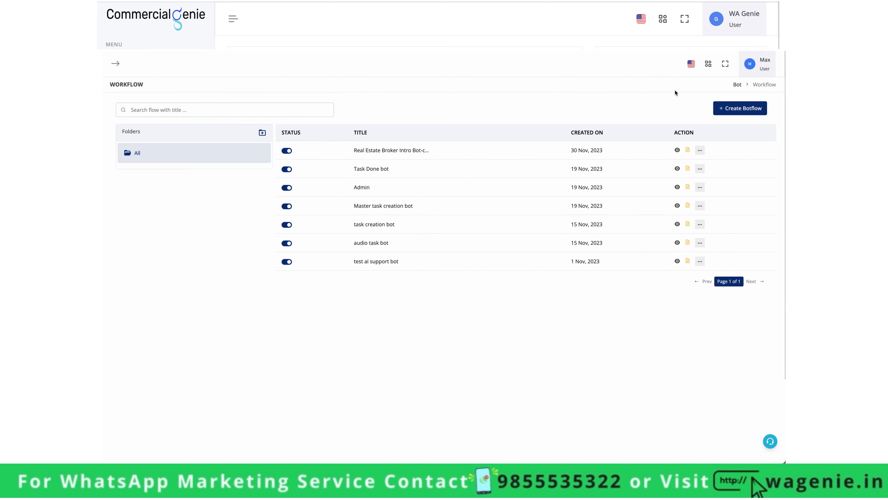
click(742, 113)
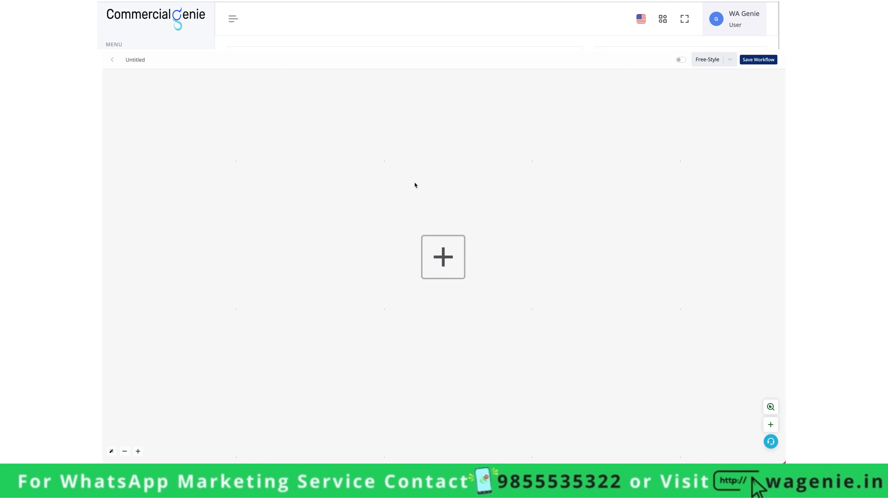
click(447, 258)
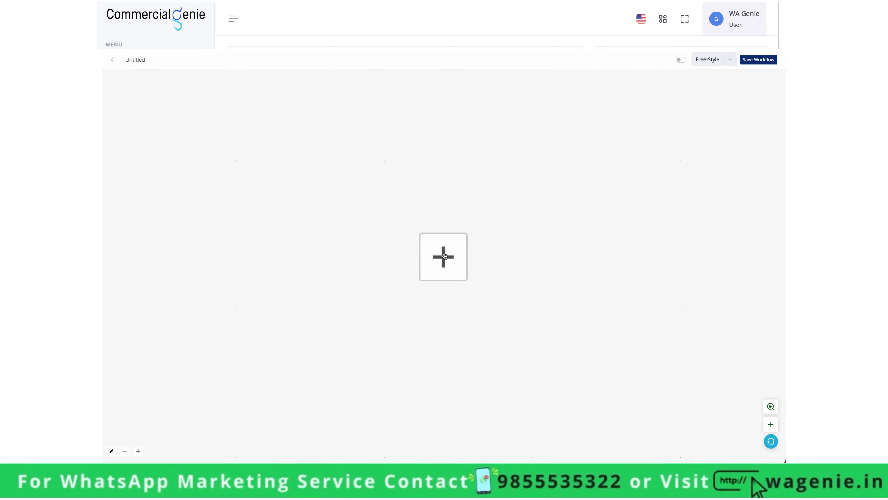
double_click(141, 60)
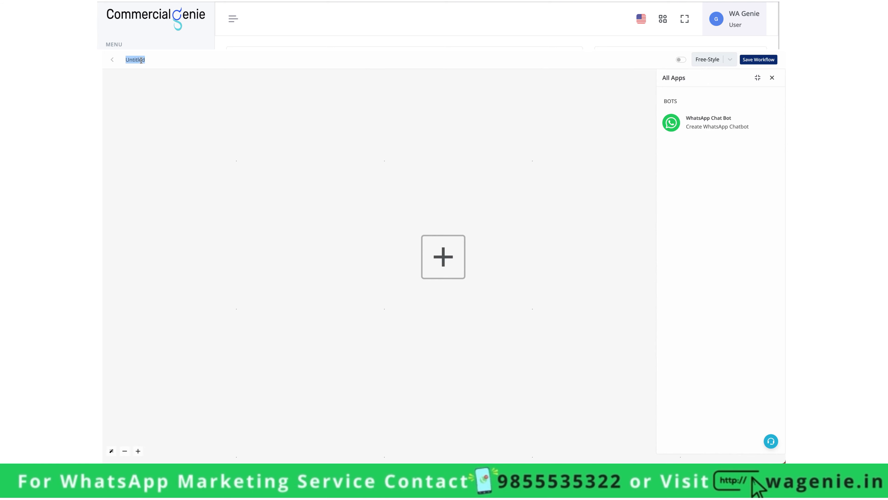
text(flow r)
- Add a WhatsApp Chat Bot Hot Keywords trigger on Channel #1 where Incoming Message is 'flowtest2'
click(734, 115)
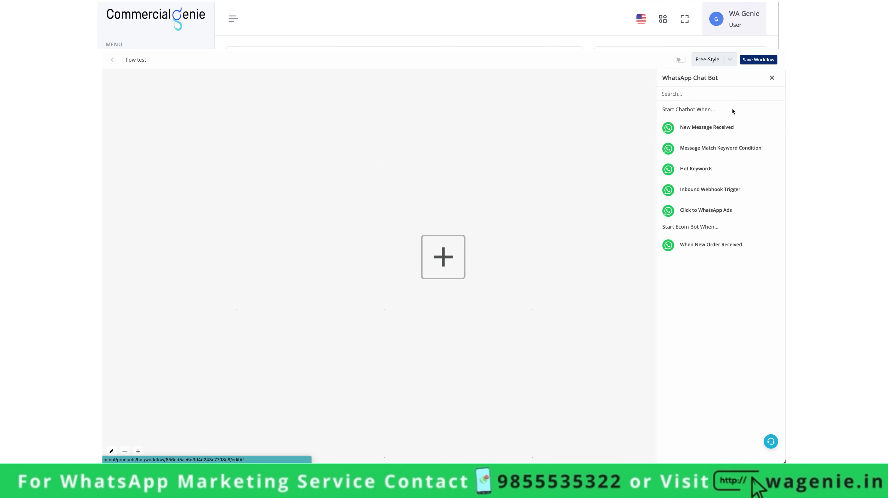
click(703, 172)
click(710, 138)
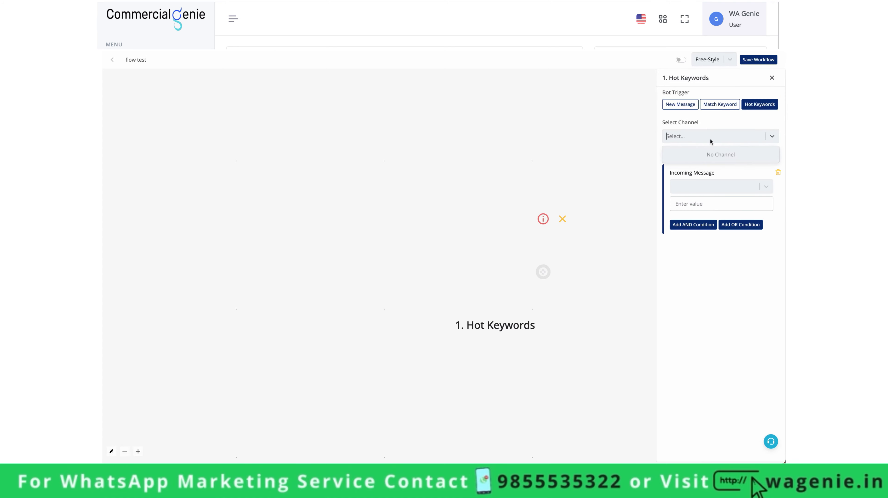
click(712, 134)
click(712, 155)
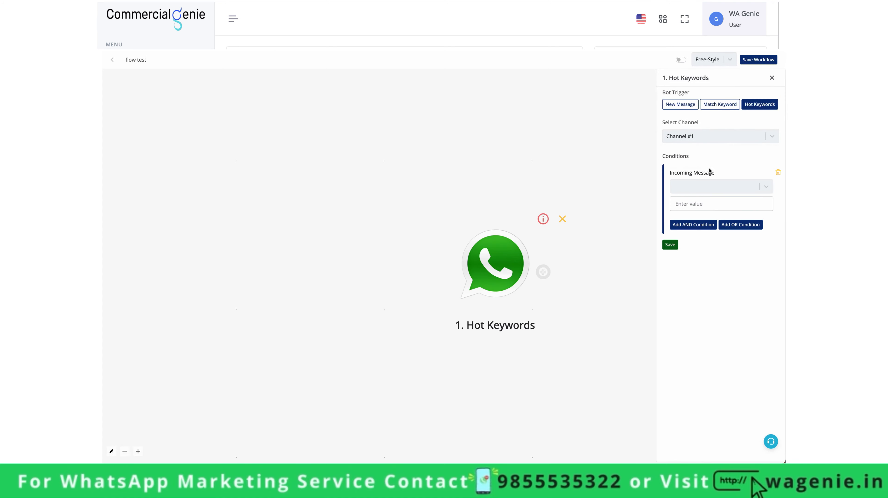
click(710, 187)
click(707, 213)
click(704, 204)
text(flowtest2)
click(675, 245)
click(544, 273)
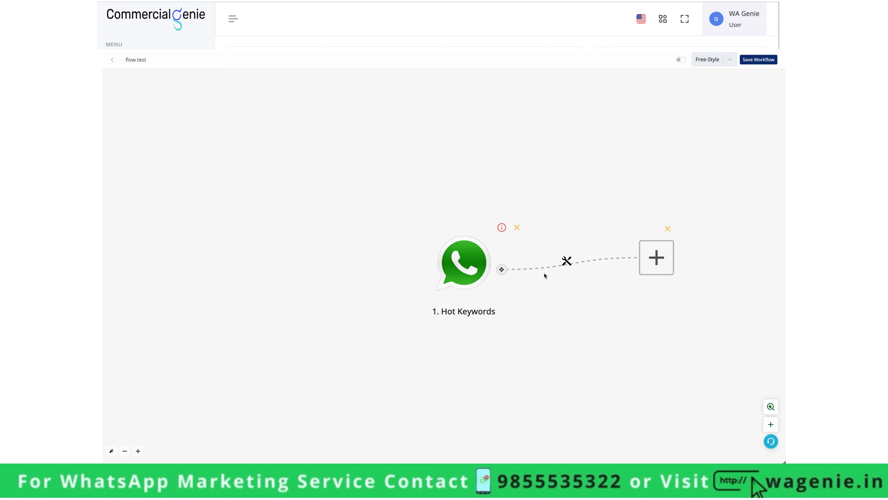
- Add an Ask Question step using the Interactive Flow message type
click(426, 262)
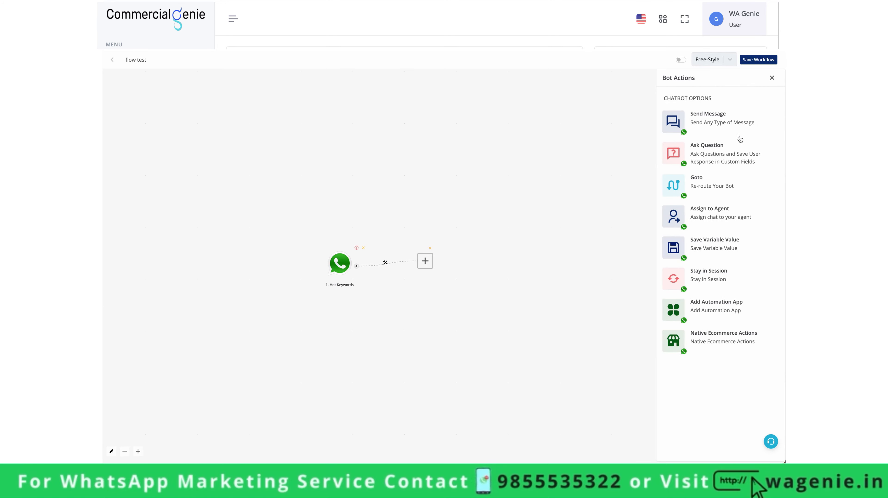
click(727, 153)
scroll(726, 287, down, 2)
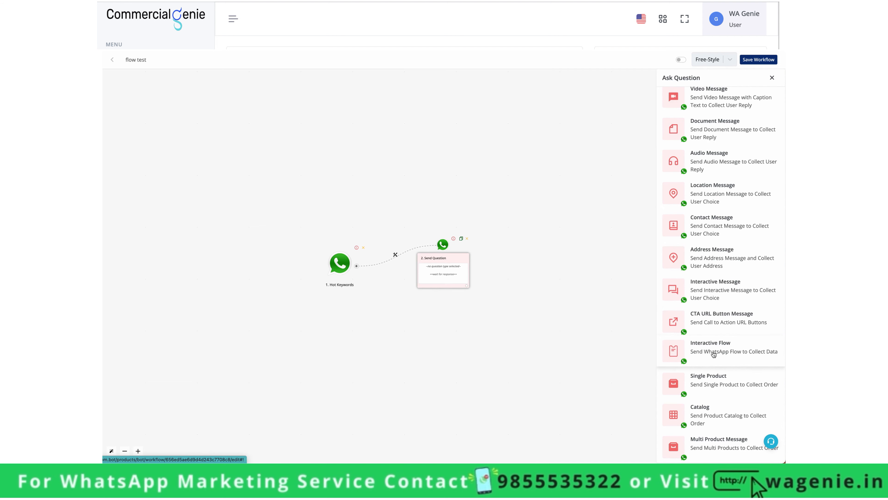
click(699, 352)
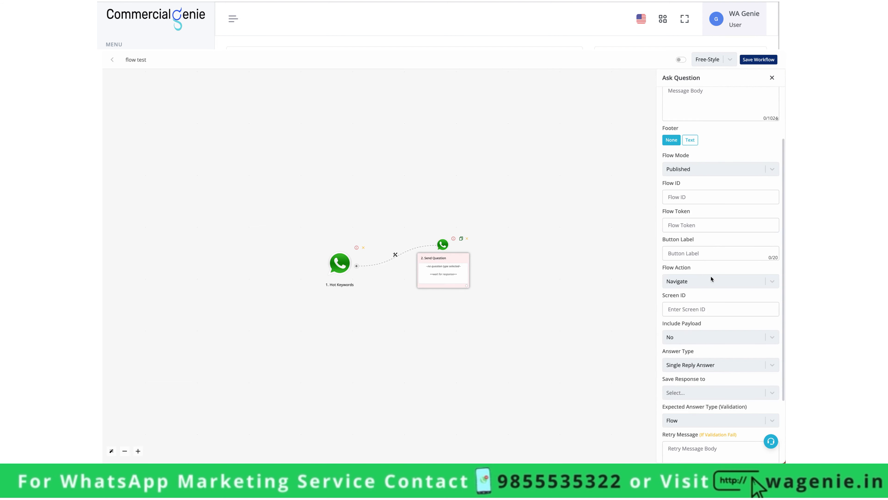
- Write the body 'Hey {{name}}, welcome to our quiz. Click below button to start'
click(706, 182)
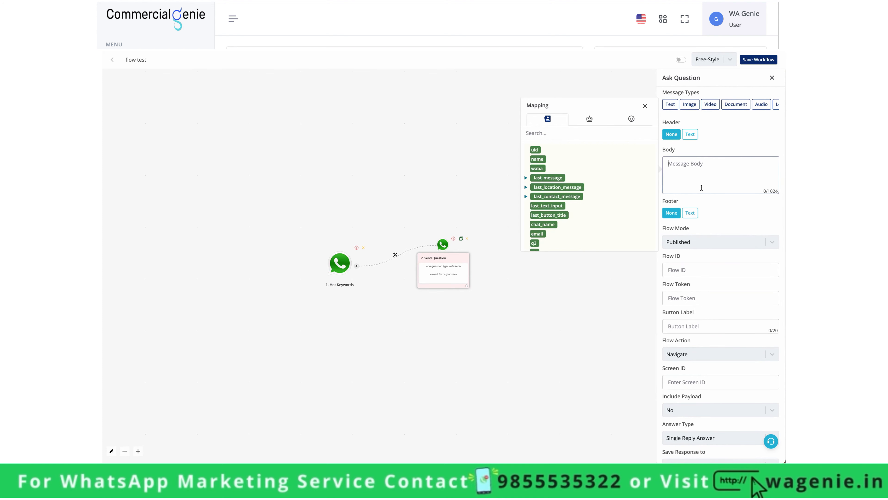
text(Hey)
click(537, 160)
text(,)
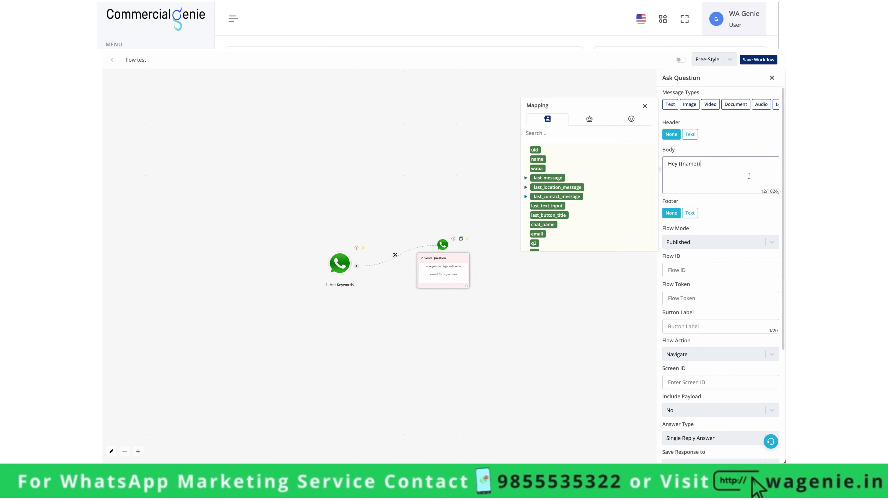
key(Return)
text(w)
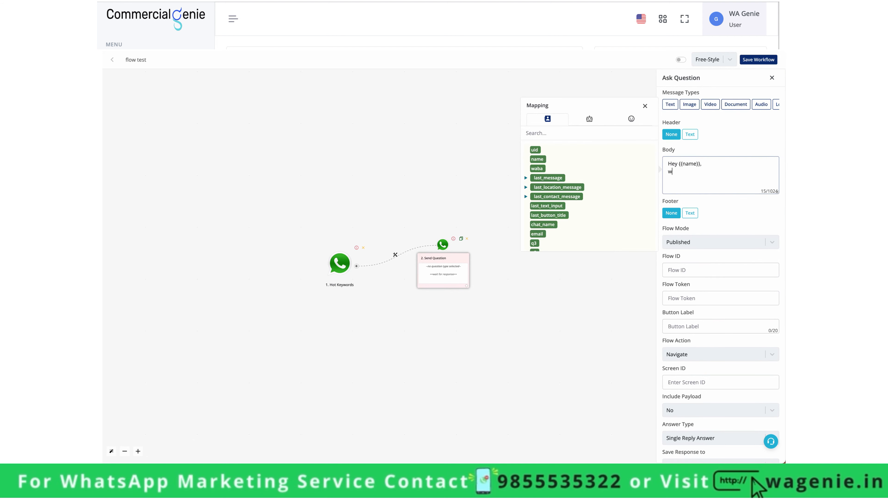
text(elcome to our quiz.)
key(Return)
key(Return)
text(Click below button to start)
- Keep the Flow Mode set to Published and move on to the Flow ID field
scroll(749, 181, down, 1)
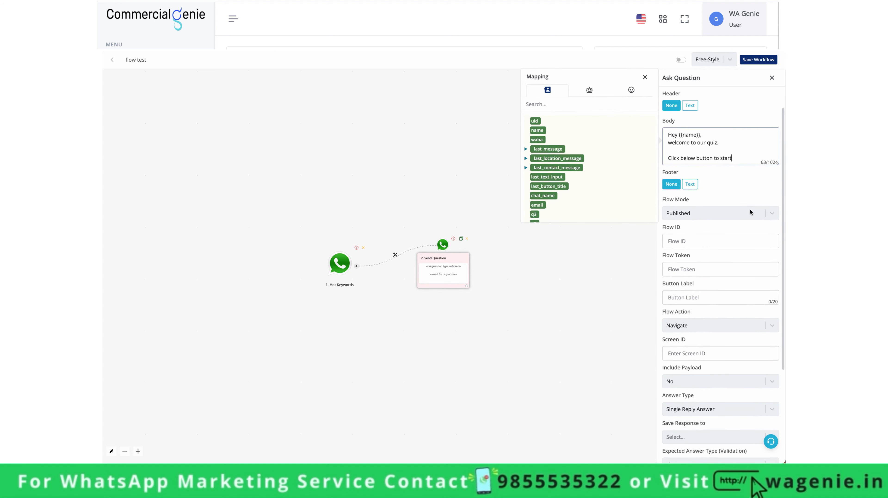
click(686, 214)
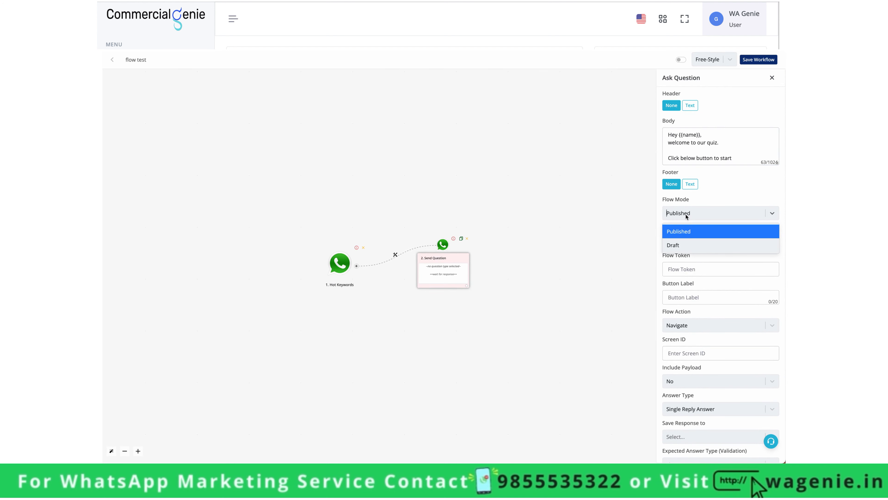
click(691, 216)
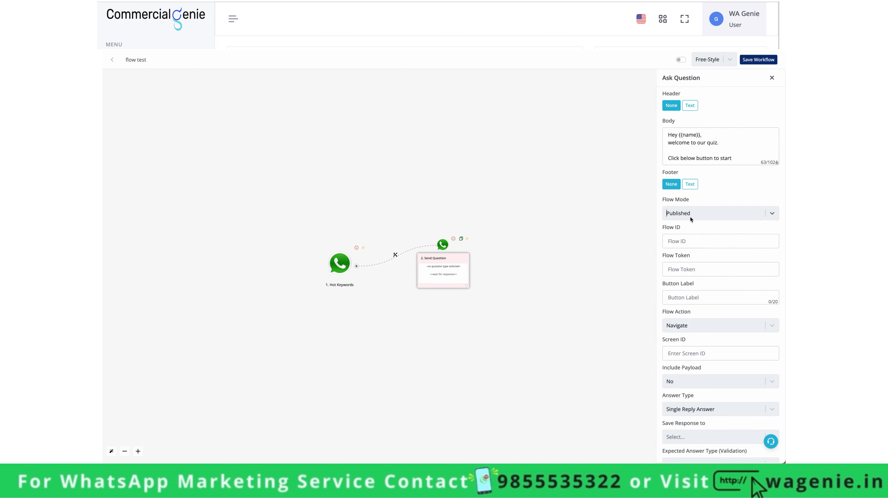
click(690, 216)
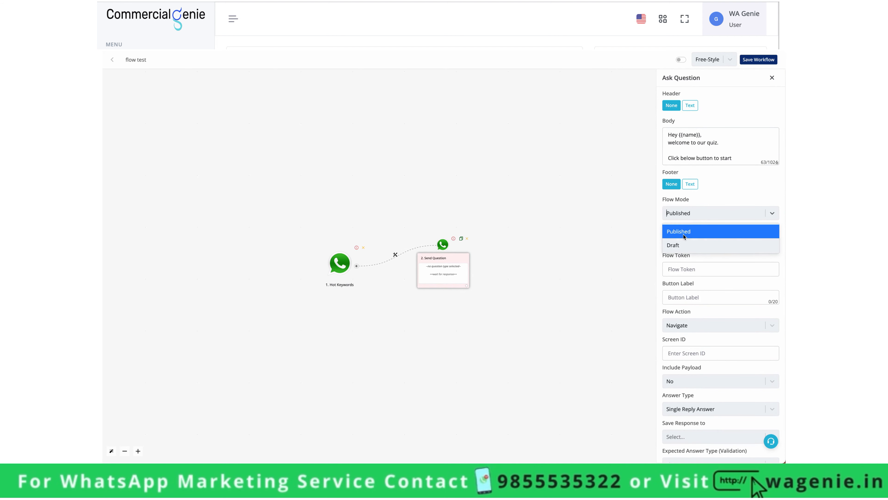
click(711, 197)
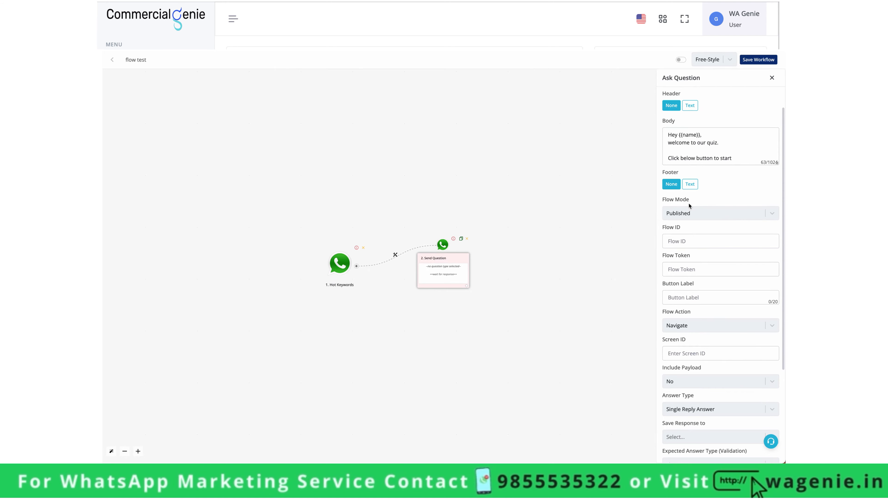
click(696, 241)
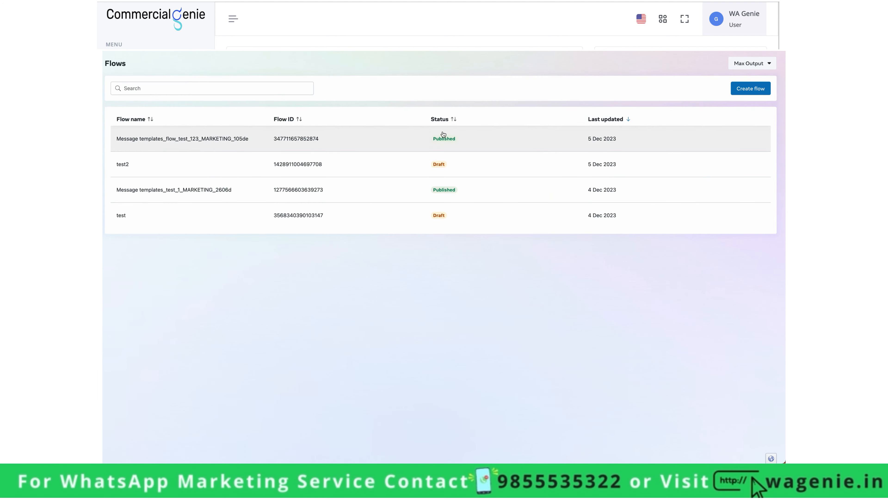
click(285, 140)
drag(286, 140, 325, 142)
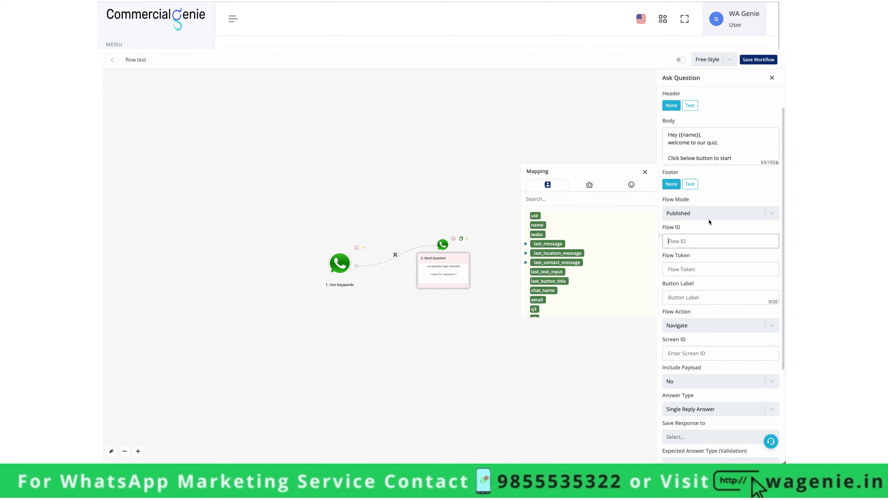
click(718, 241)
key(ctrl+v)
click(711, 268)
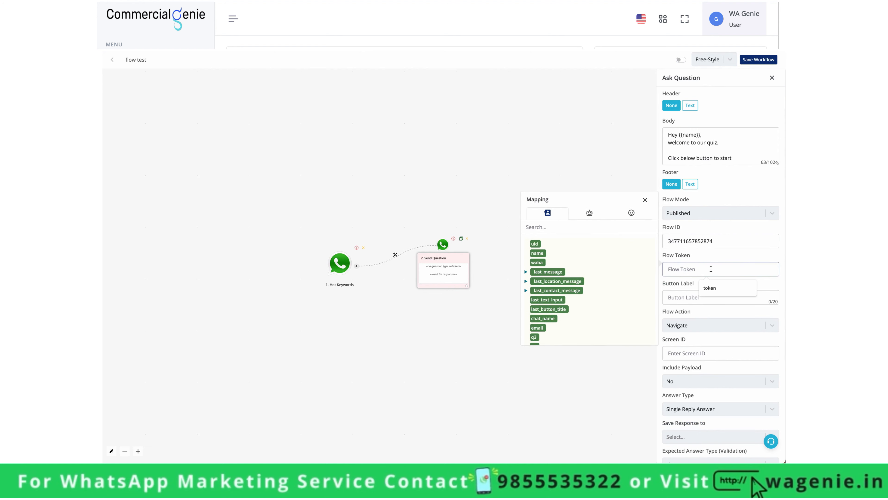
- Set the Flow Token to {{waba}} and the Button Label to 'Start Quiz'
click(537, 262)
drag(709, 273, 656, 274)
click(689, 298)
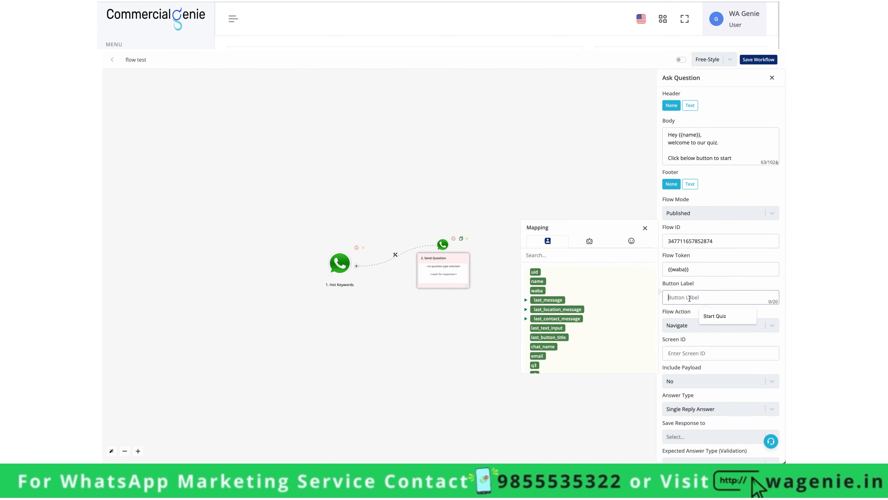
text(Start Quiz)
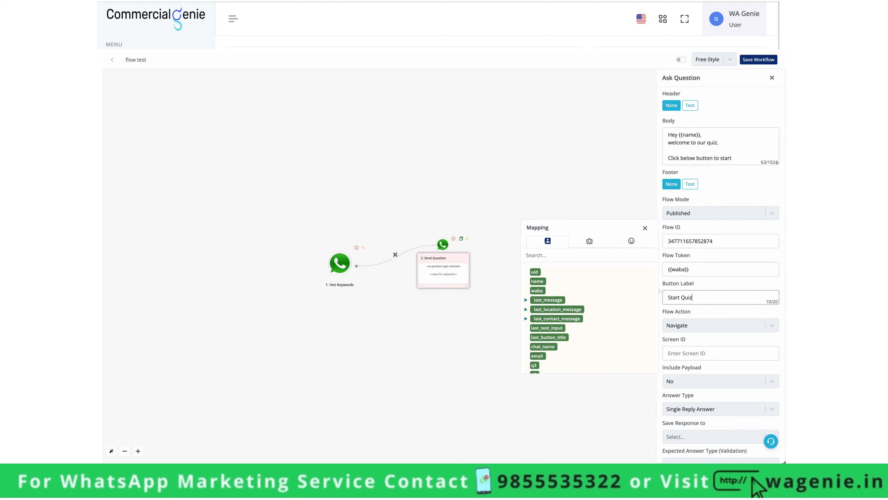
- Set the Flow Action to Navigate, after briefly trying Data Exchange
scroll(688, 321, down, 2)
click(703, 262)
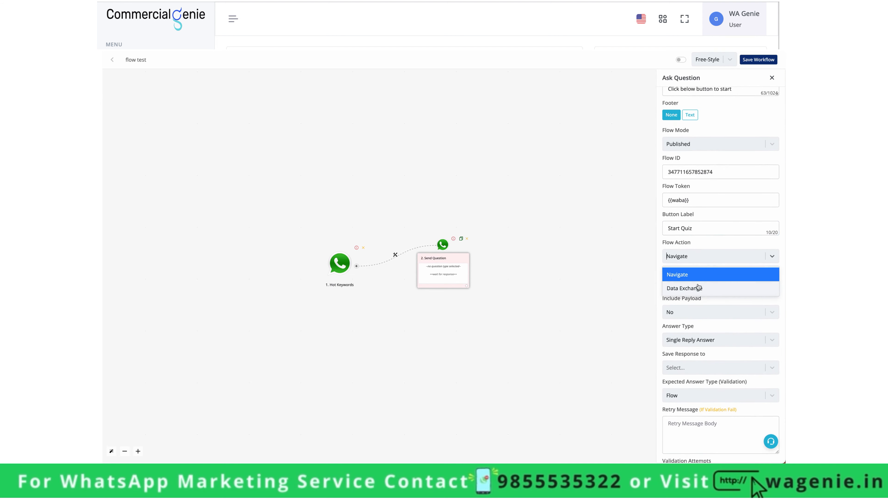
click(698, 287)
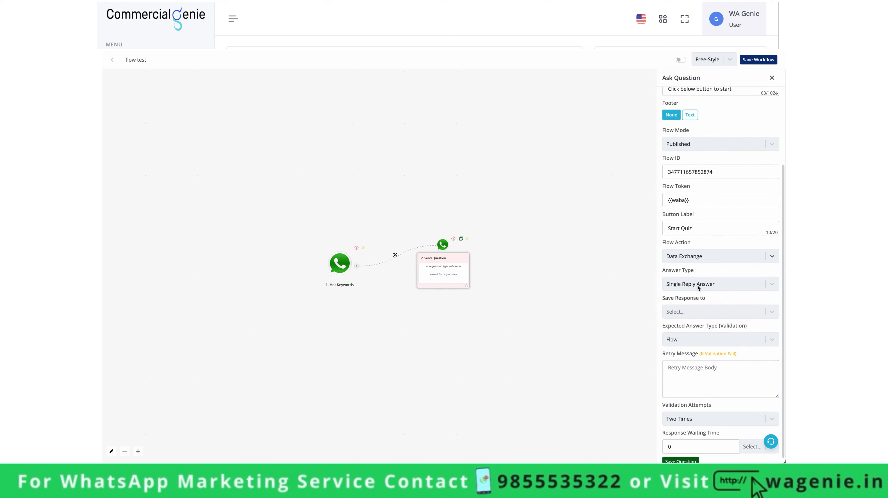
click(697, 258)
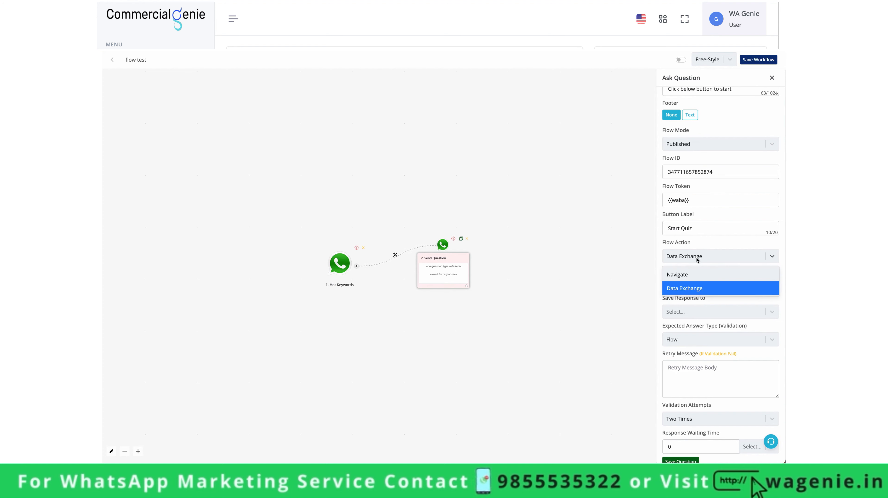
click(696, 273)
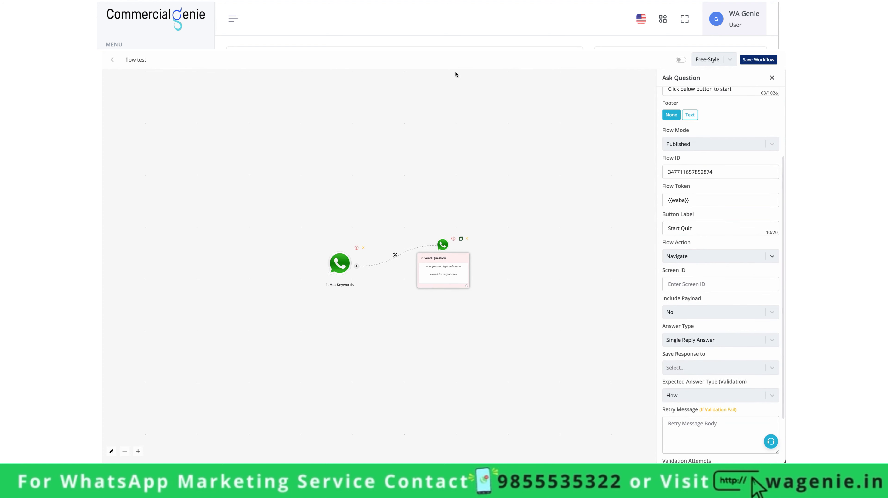
scroll(682, 258, down, 2)
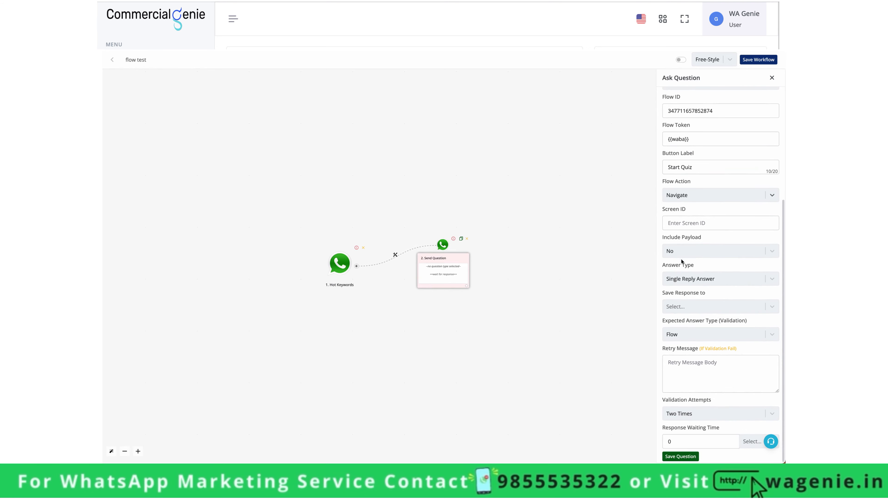
click(682, 223)
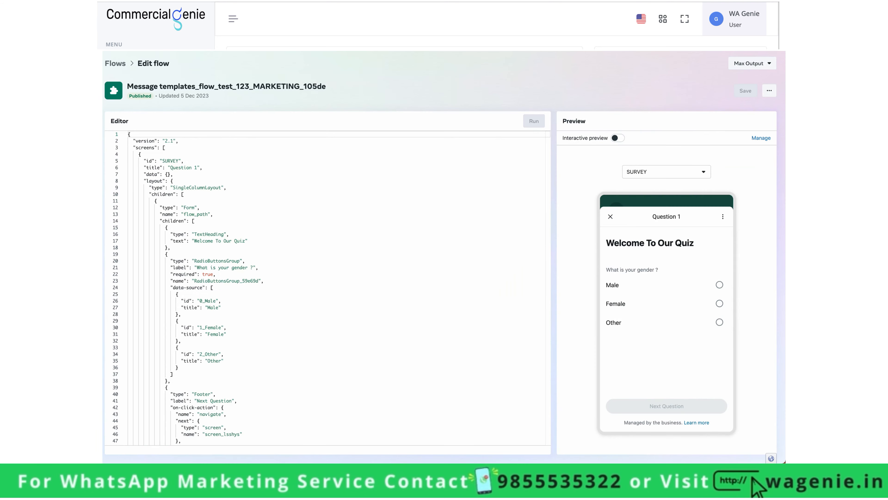
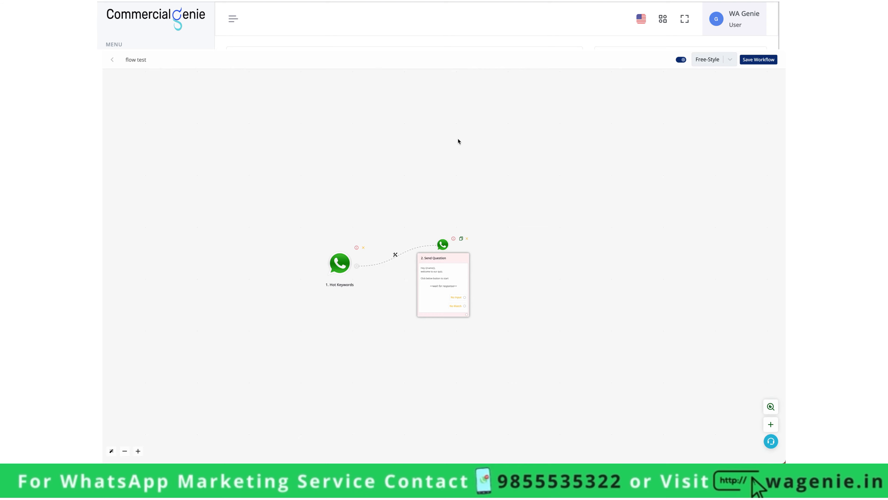
- Review the Send Question step's Start Quiz flow settings, then close them
click(448, 273)
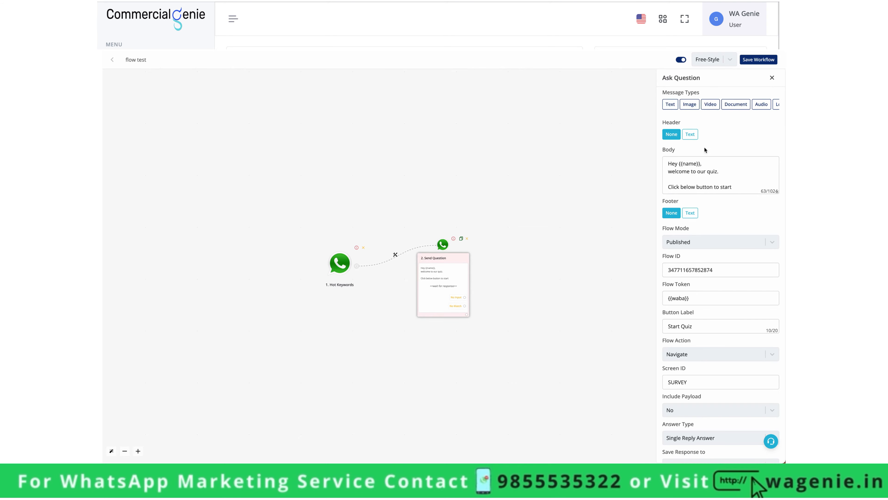
scroll(750, 289, down, 5)
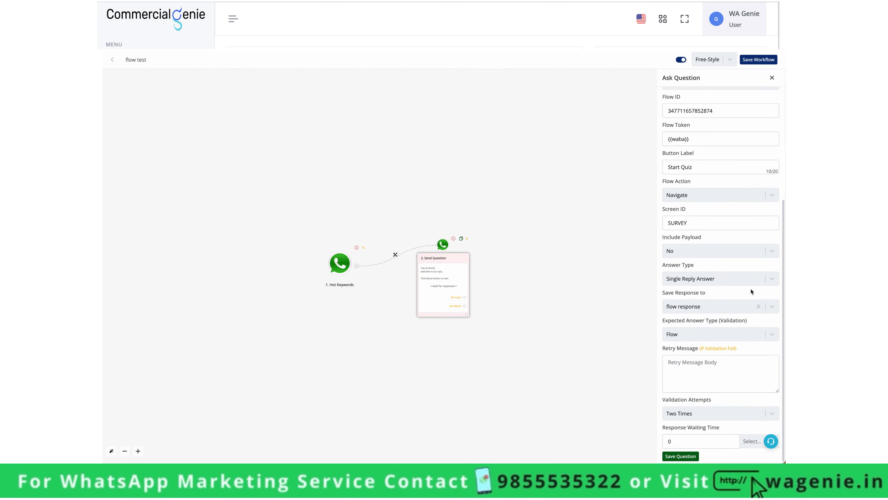
scroll(732, 215, up, 5)
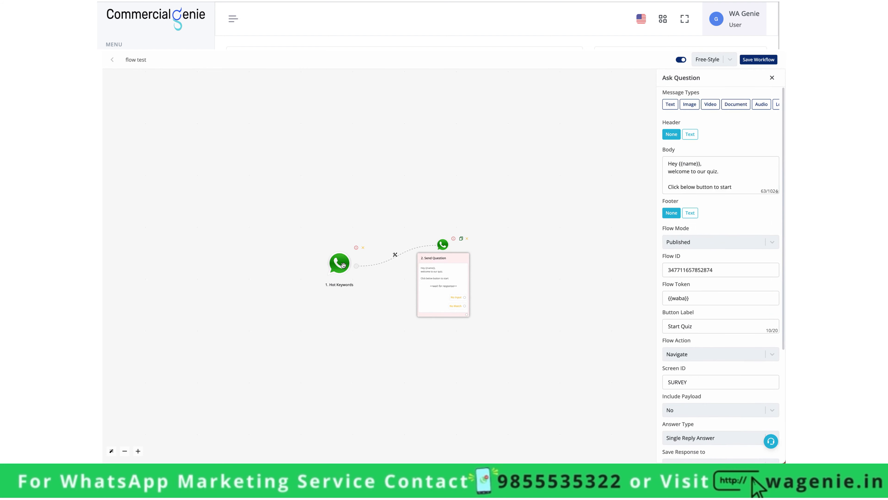
click(772, 78)
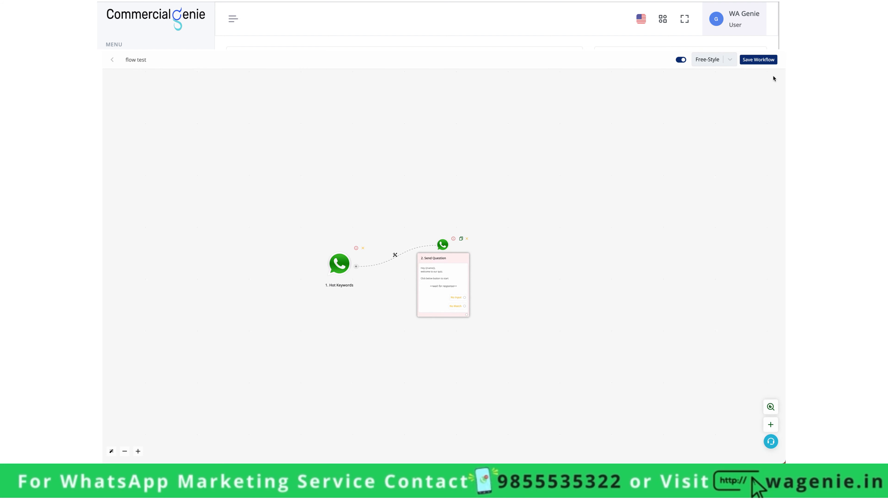
- Open the Hot Keywords trigger's settings
click(339, 263)
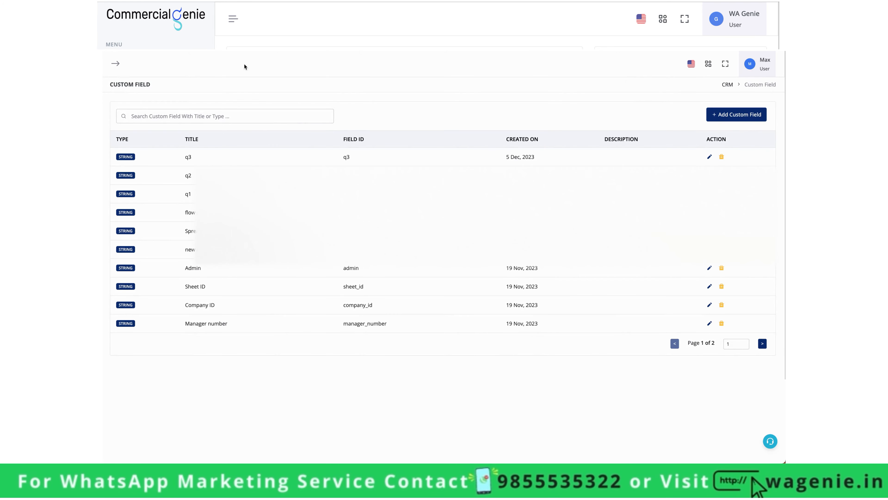
- Inspect the test contact's saved flow response JSON under Custom Details
click(105, 145)
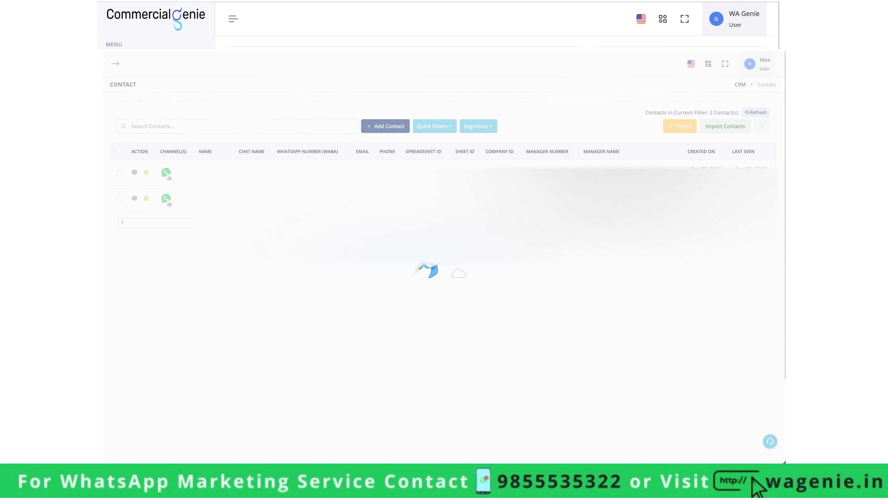
click(134, 198)
click(703, 147)
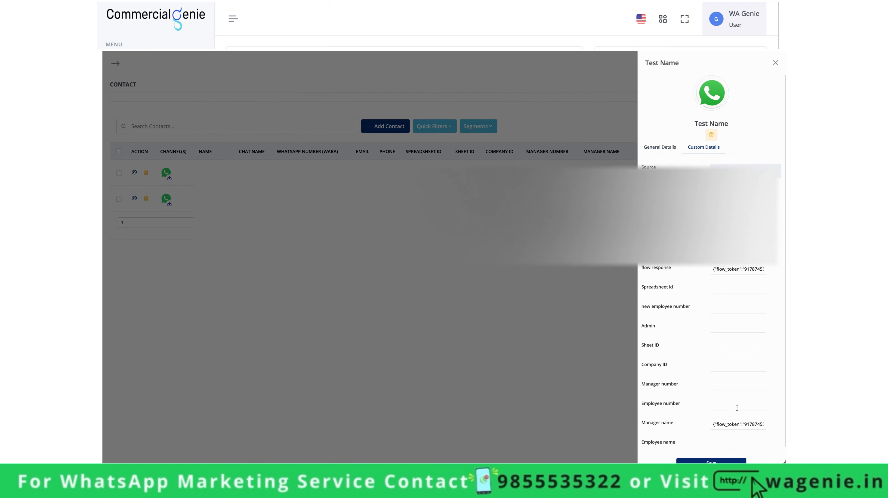
scroll(736, 406, down, 1)
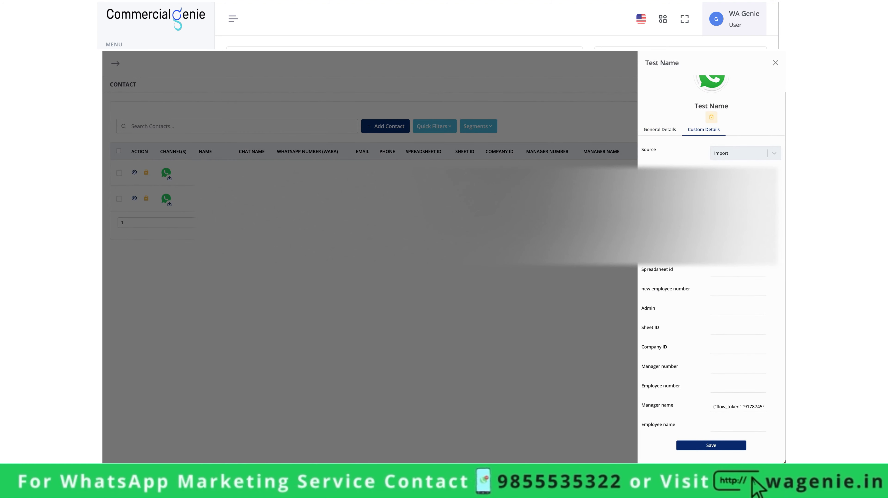
scroll(736, 251, up, 1)
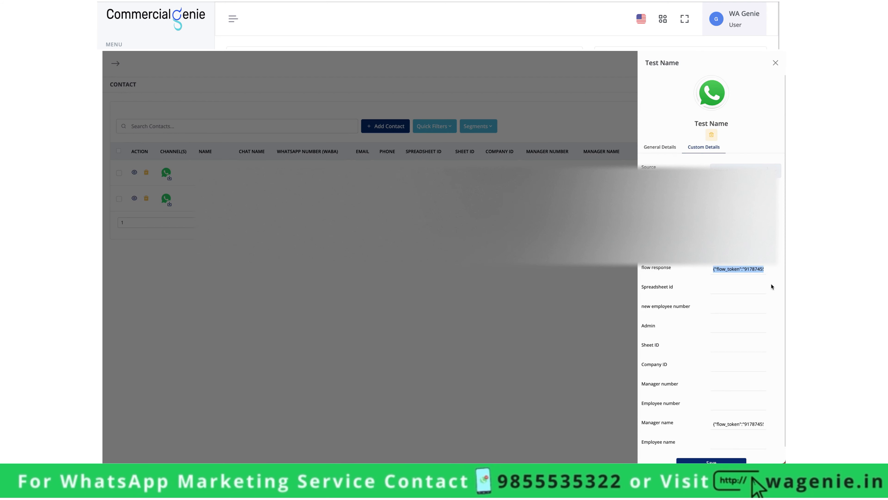
triple_click(750, 270)
click(697, 264)
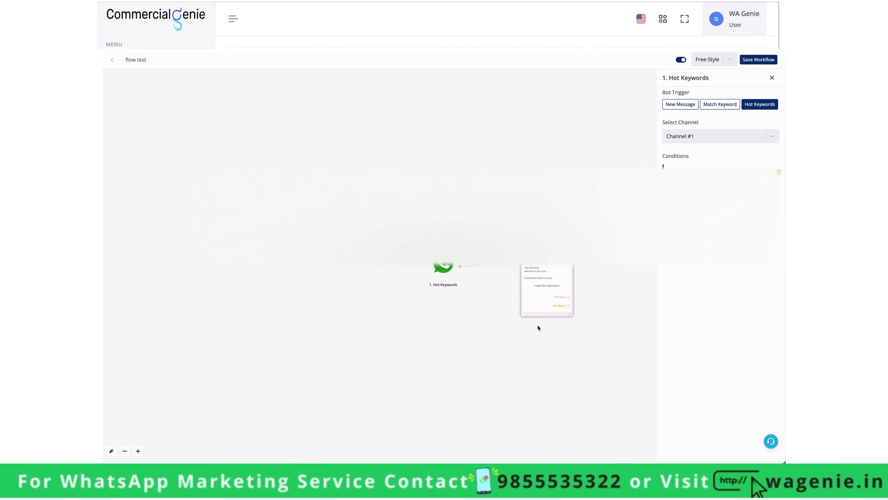
- Add a JSON Extractor 'Extract JSON' step after the Start Quiz question
click(568, 315)
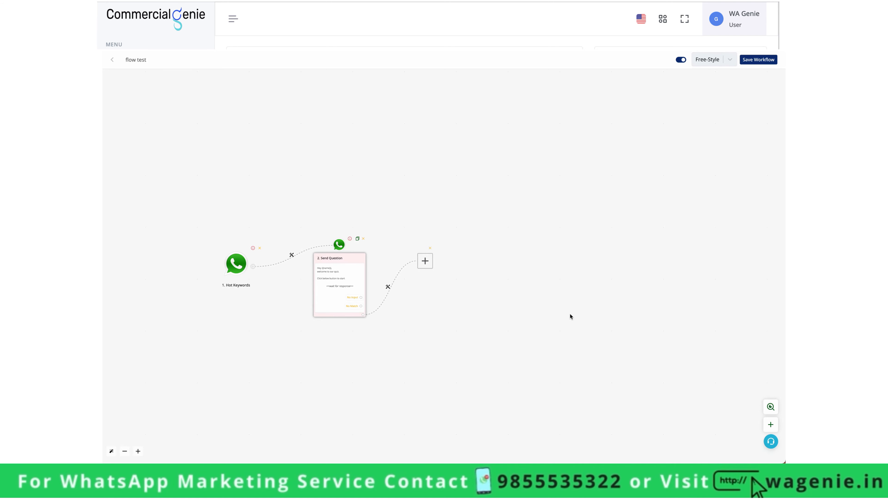
click(425, 261)
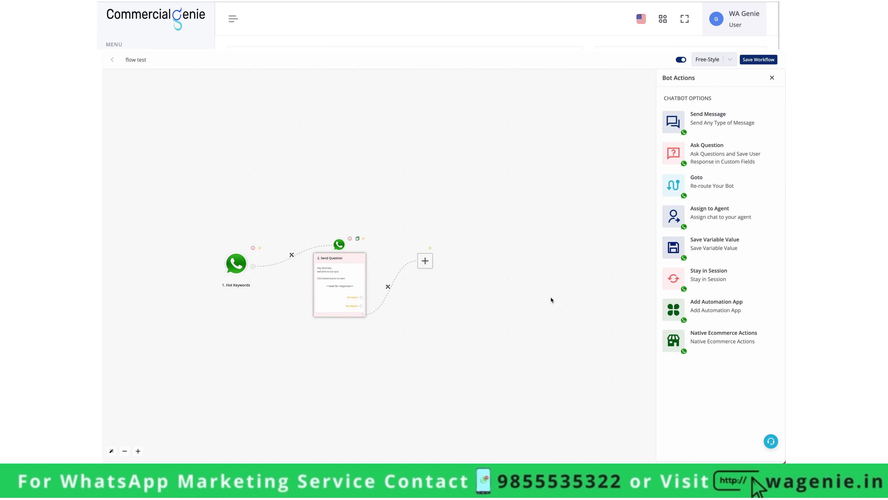
click(715, 306)
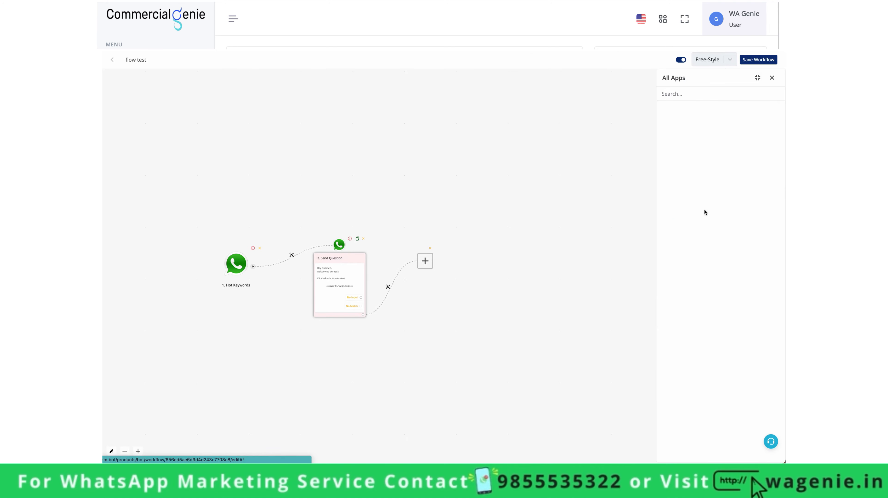
click(712, 91)
text(json)
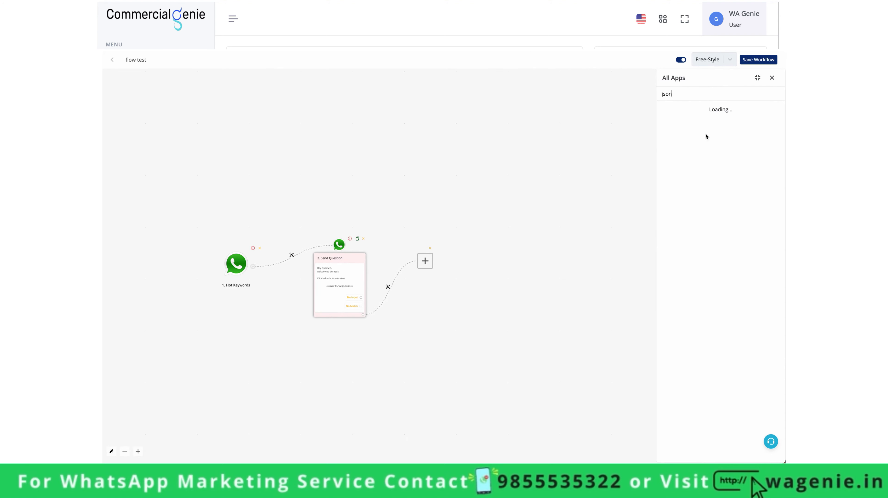
click(700, 133)
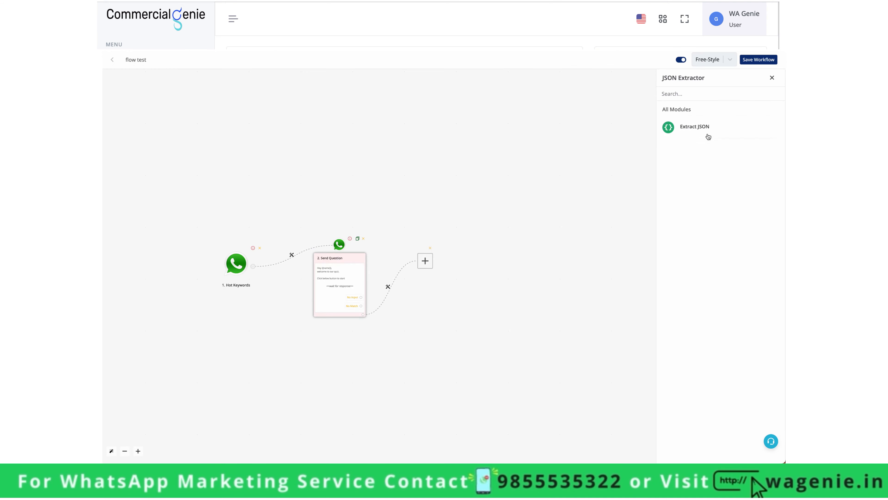
click(708, 136)
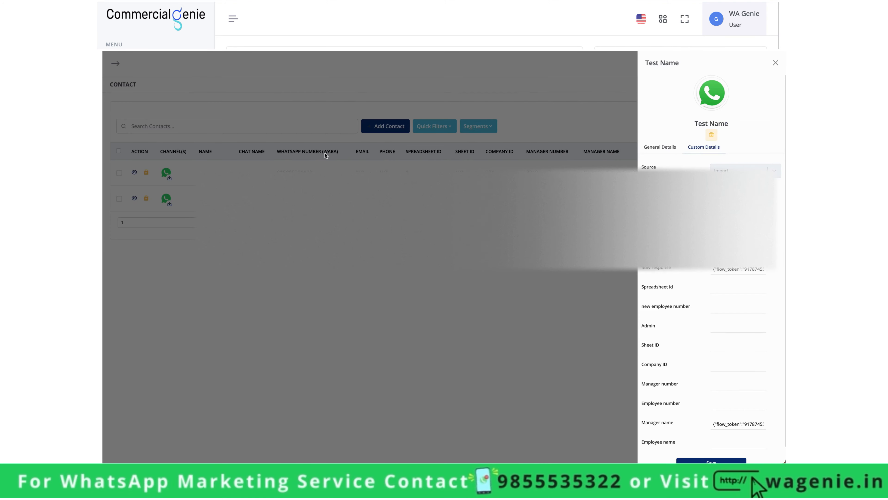
- Copy the test contact's Chat UID into the Extract JSON testing UID field
click(664, 148)
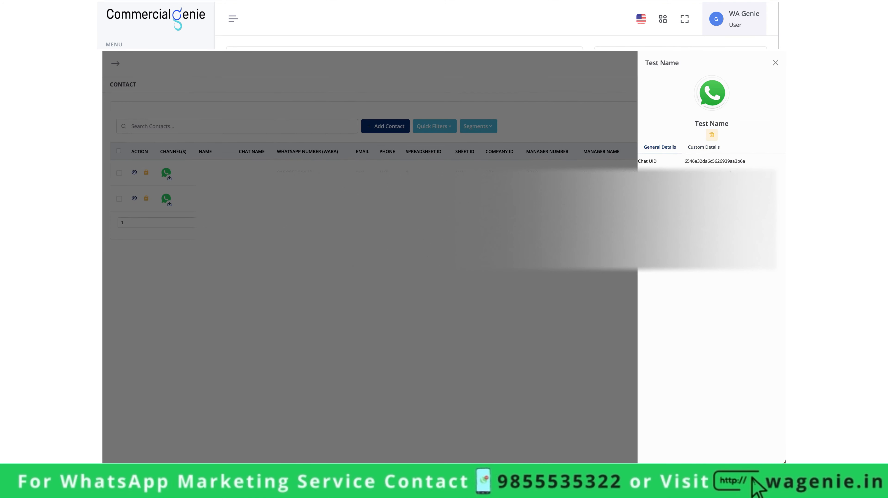
drag(748, 162, 685, 161)
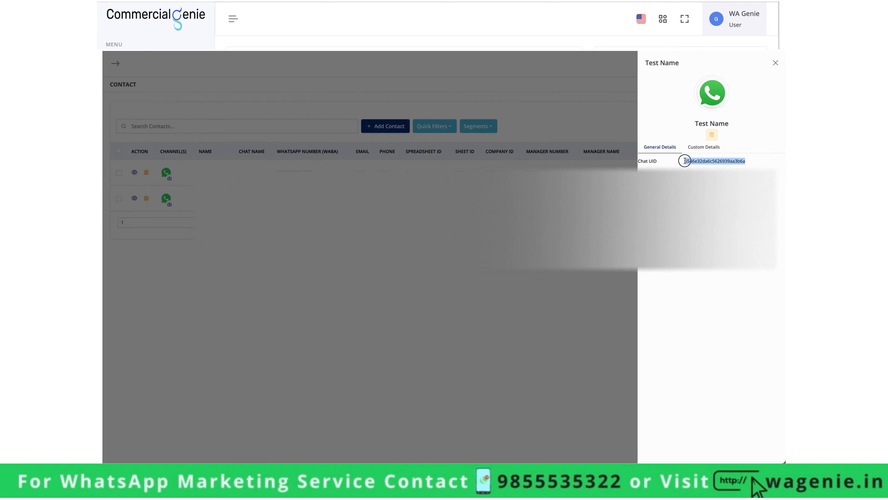
key(ctrl+c)
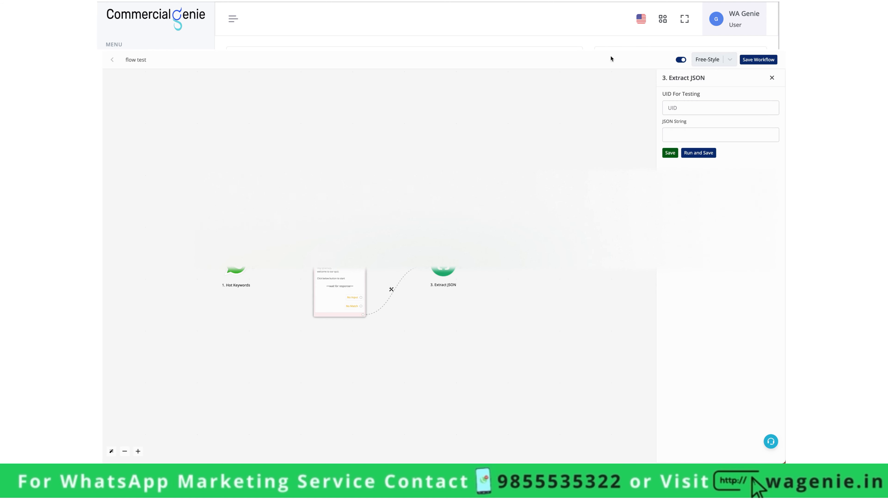
click(695, 107)
key(ctrl+v)
- Map {{flow_response}} into the JSON String field
click(695, 131)
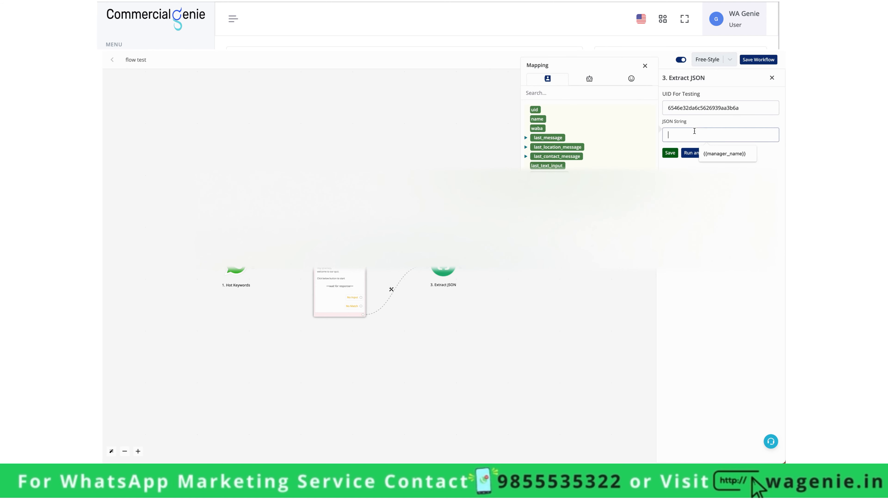
click(564, 92)
text(flow)
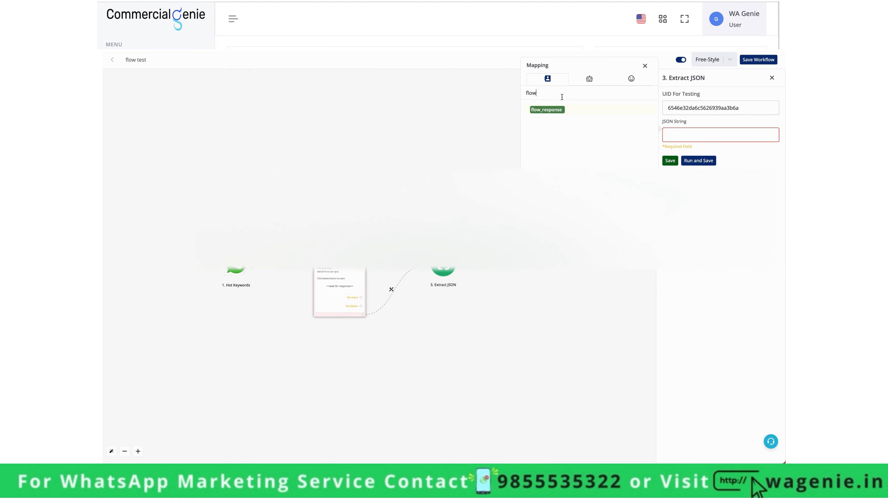
click(547, 109)
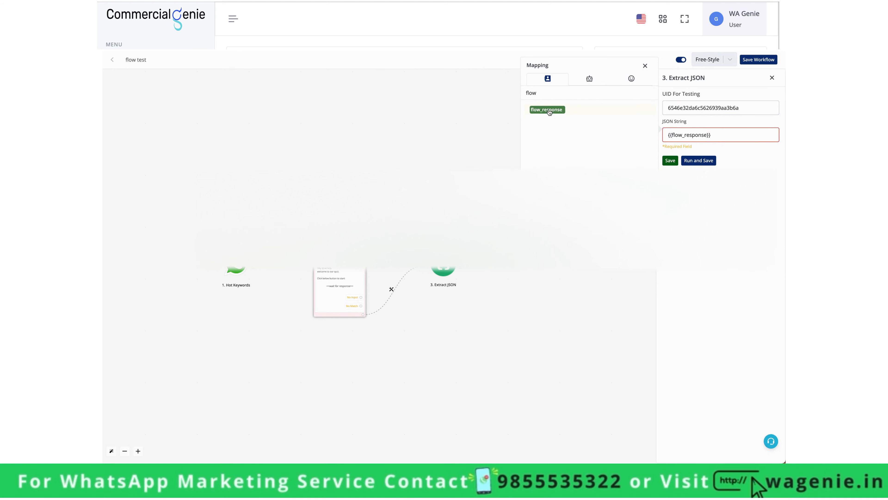
click(755, 152)
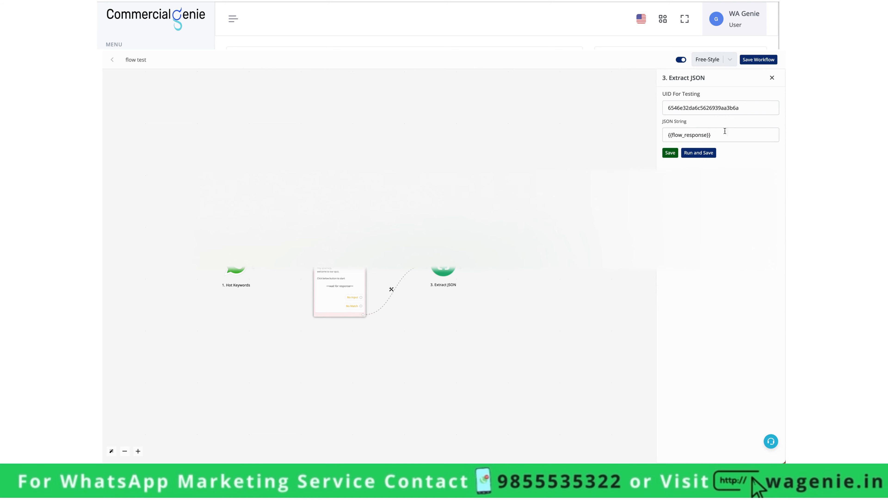
click(712, 135)
drag(712, 134, 665, 134)
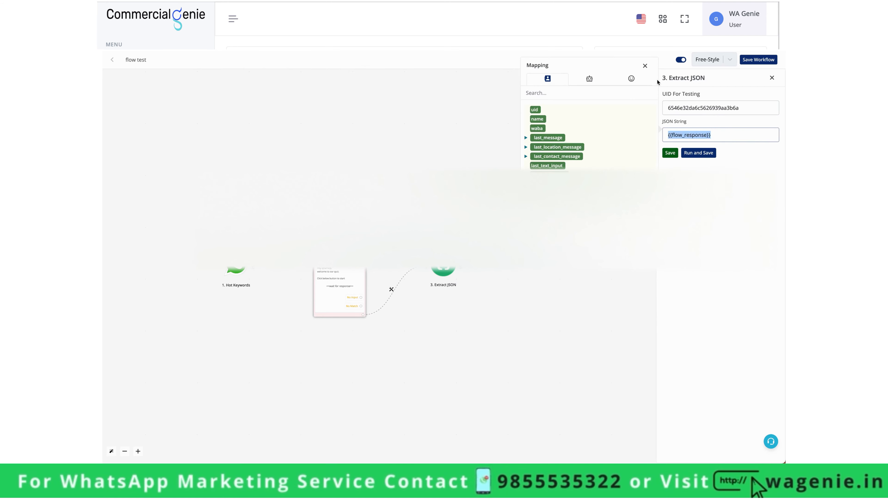
click(649, 68)
- Test-run and save Extract JSON, confirming 'JSON extracted successfully' in the run output
drag(750, 106, 663, 107)
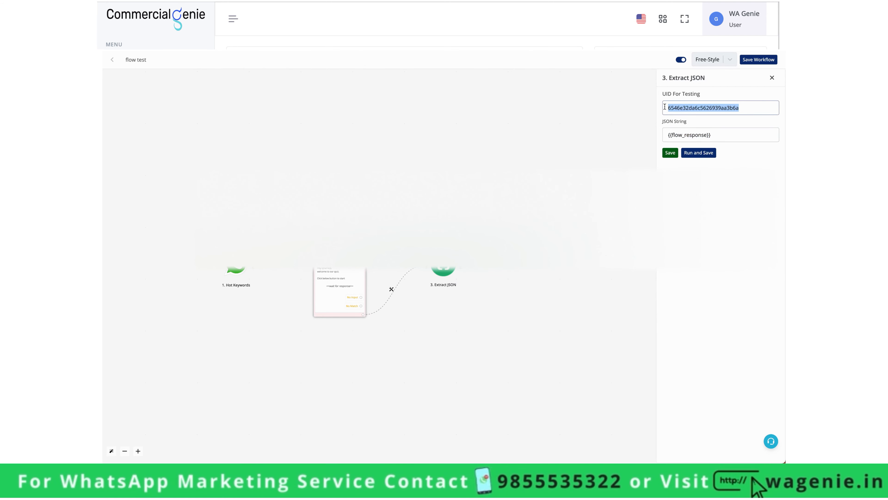
click(696, 156)
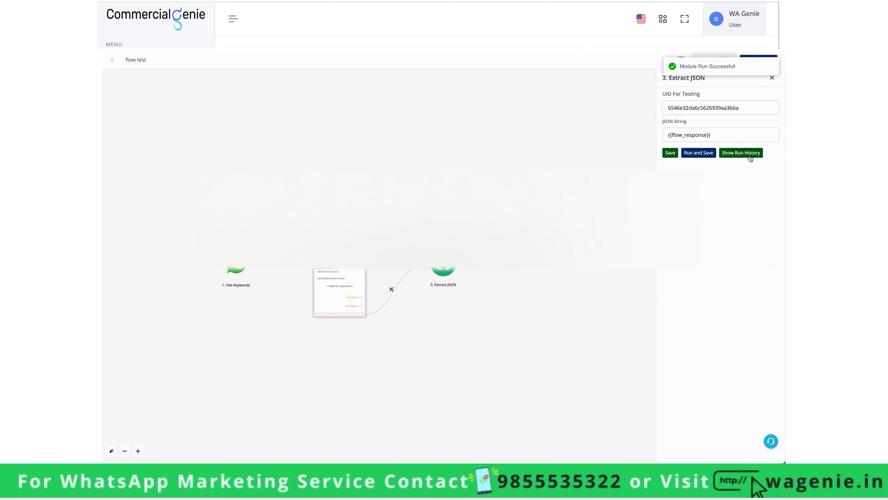
click(749, 157)
click(522, 147)
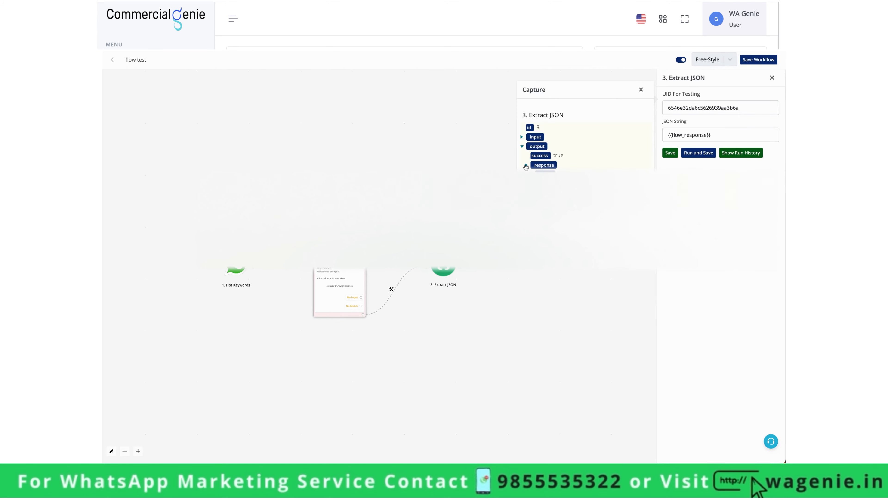
scroll(584, 140, down, 1)
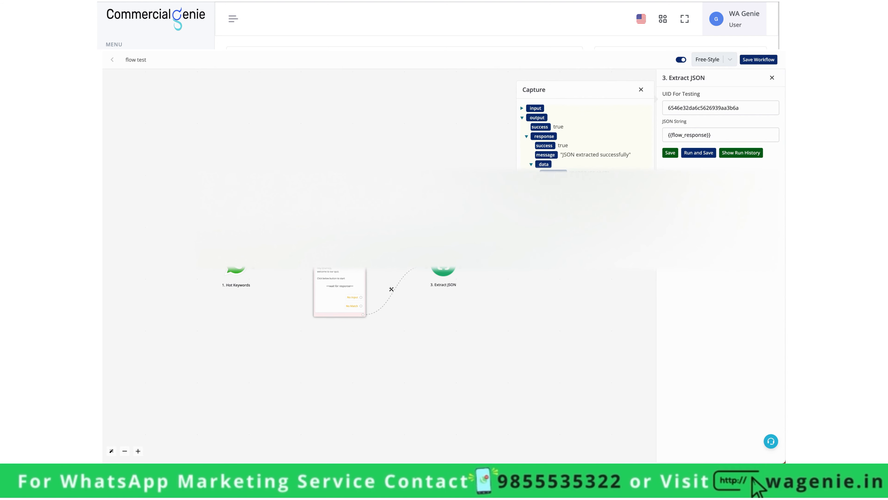
click(640, 89)
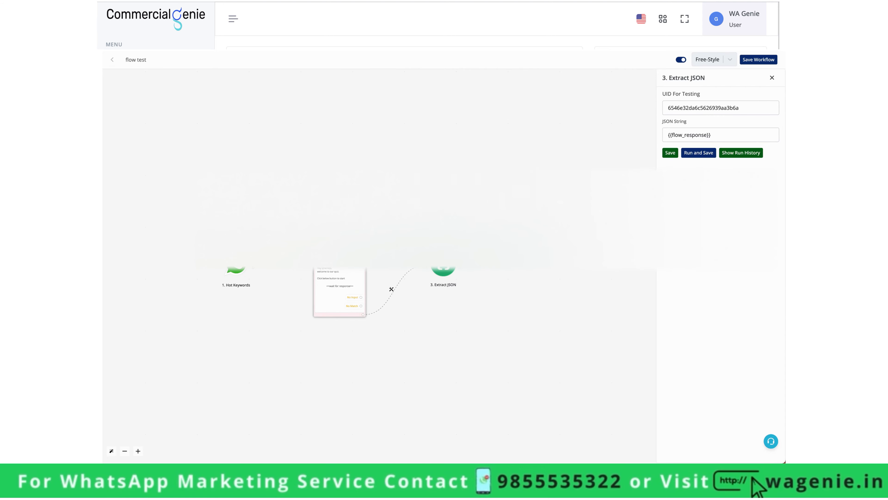
- Add a Save Variable step after Extract JSON, saving q1 from screen_1_RadioButtonsGroup_0
click(462, 270)
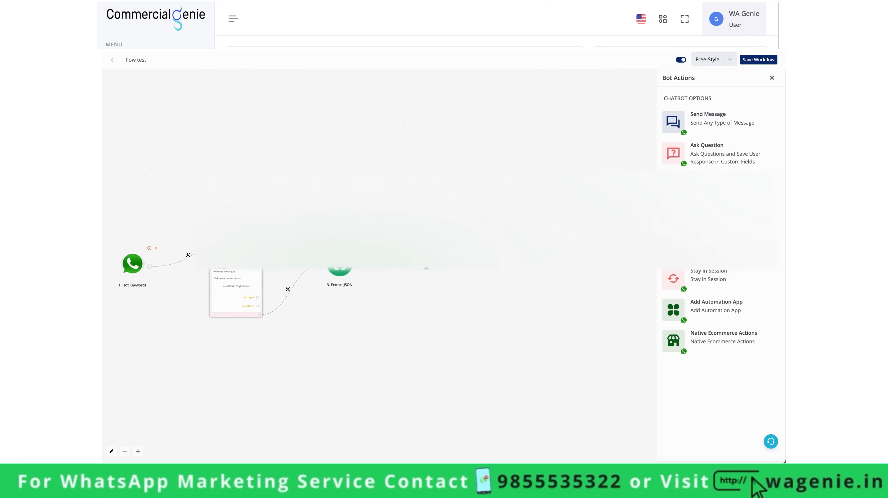
click(713, 244)
click(713, 112)
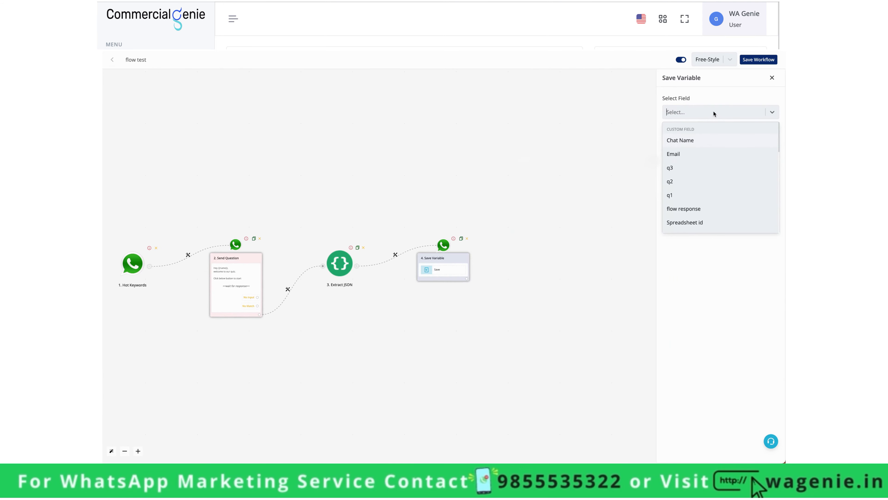
click(698, 195)
click(616, 119)
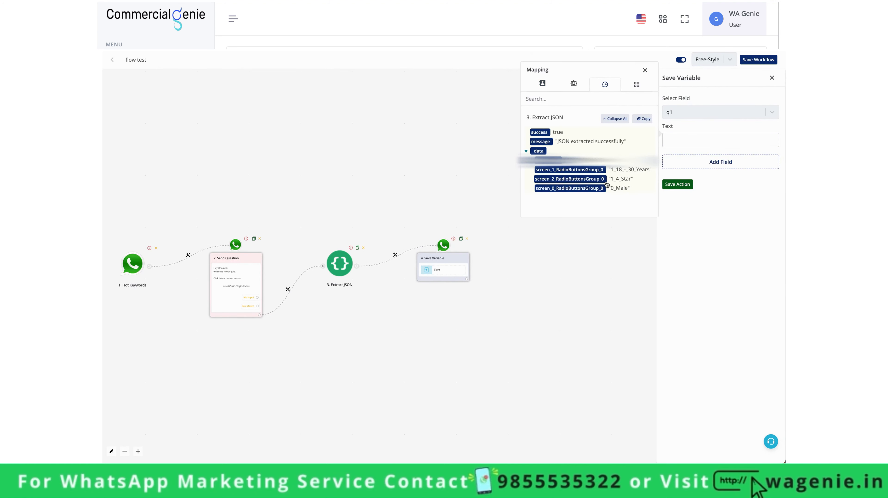
click(600, 170)
click(718, 153)
- Add a second entry saving q2 from screen_2_RadioButtonsGroup_0
click(716, 161)
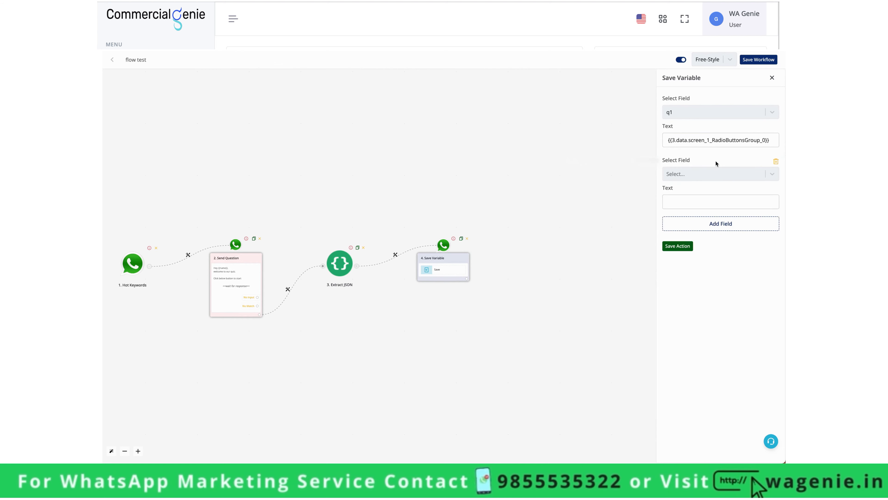
click(712, 173)
click(700, 243)
click(699, 202)
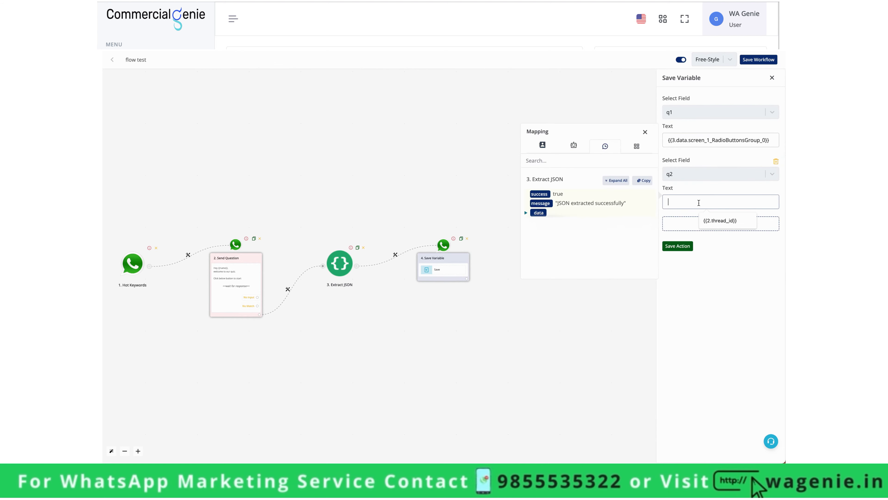
click(608, 181)
click(570, 240)
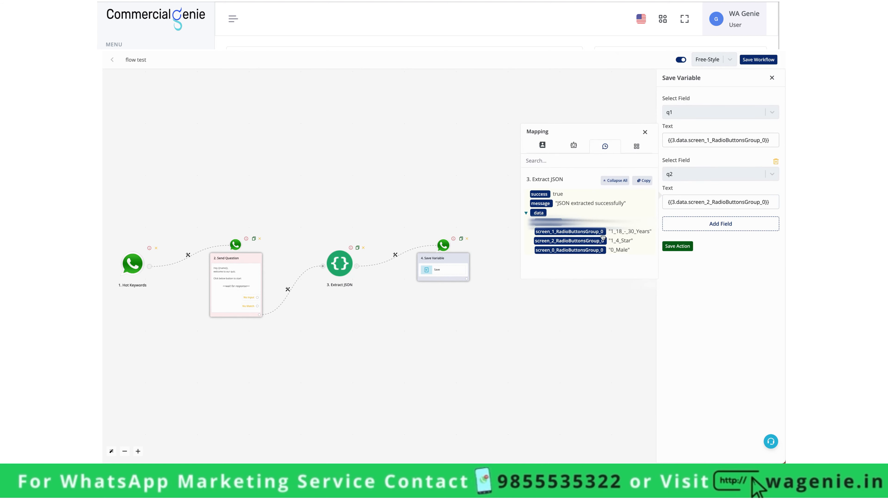
- Save q3 from screen_0_RadioButtonsGroup_0, then save the action and the workflow
click(727, 224)
click(720, 235)
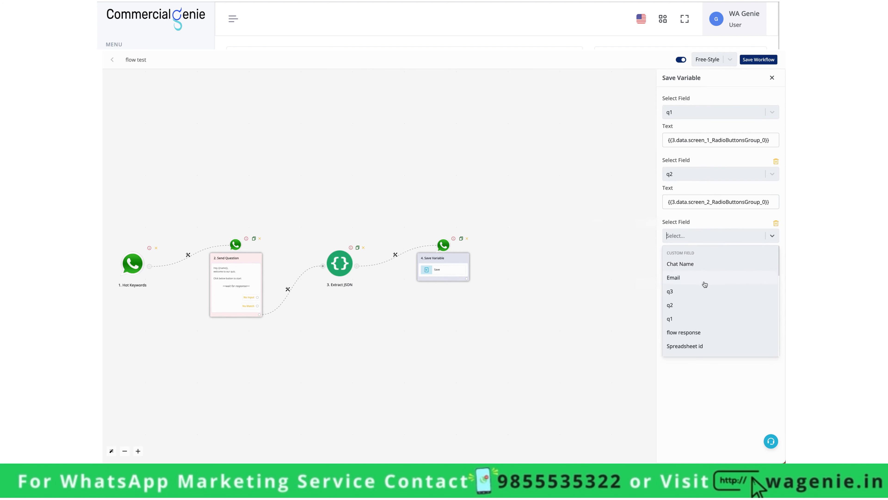
click(704, 284)
click(706, 260)
click(617, 243)
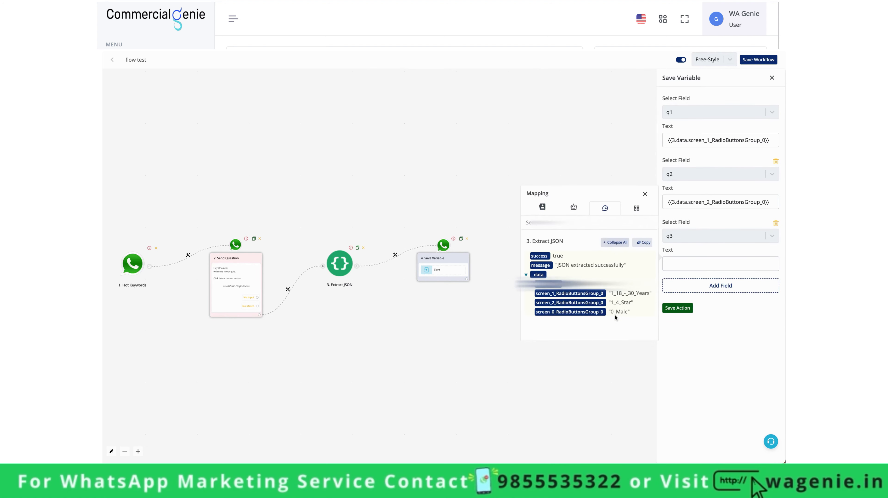
click(592, 316)
click(680, 308)
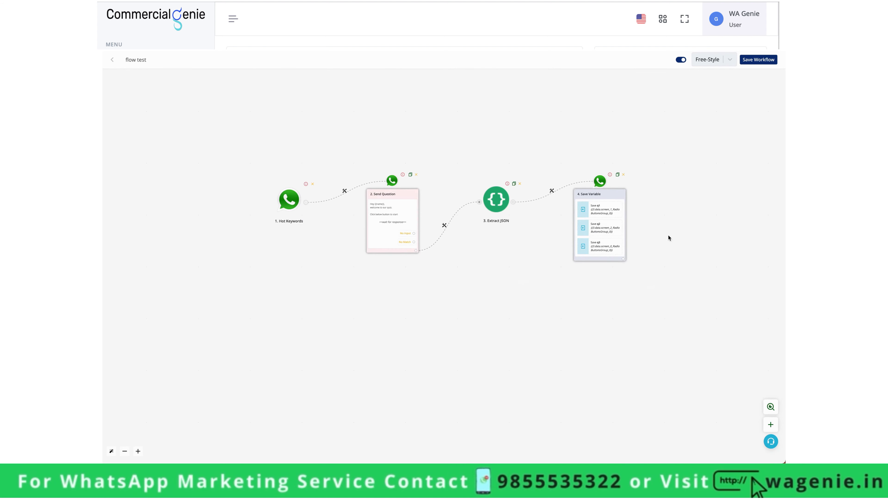
click(742, 62)
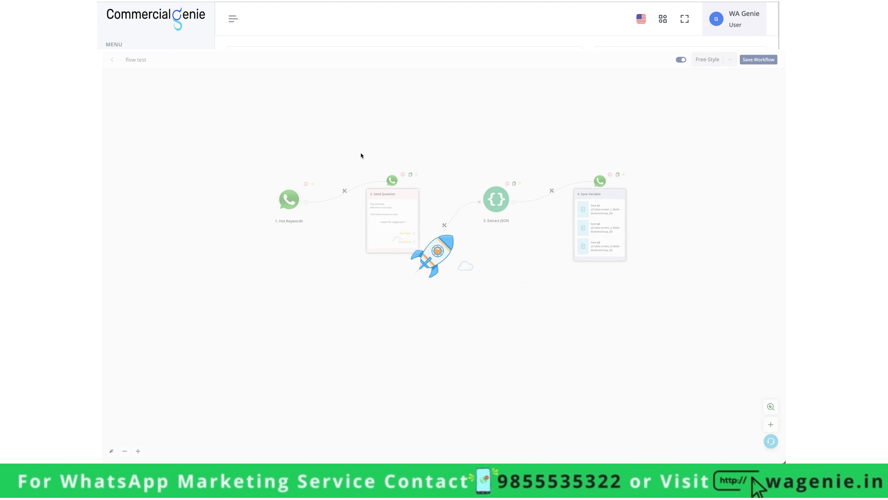